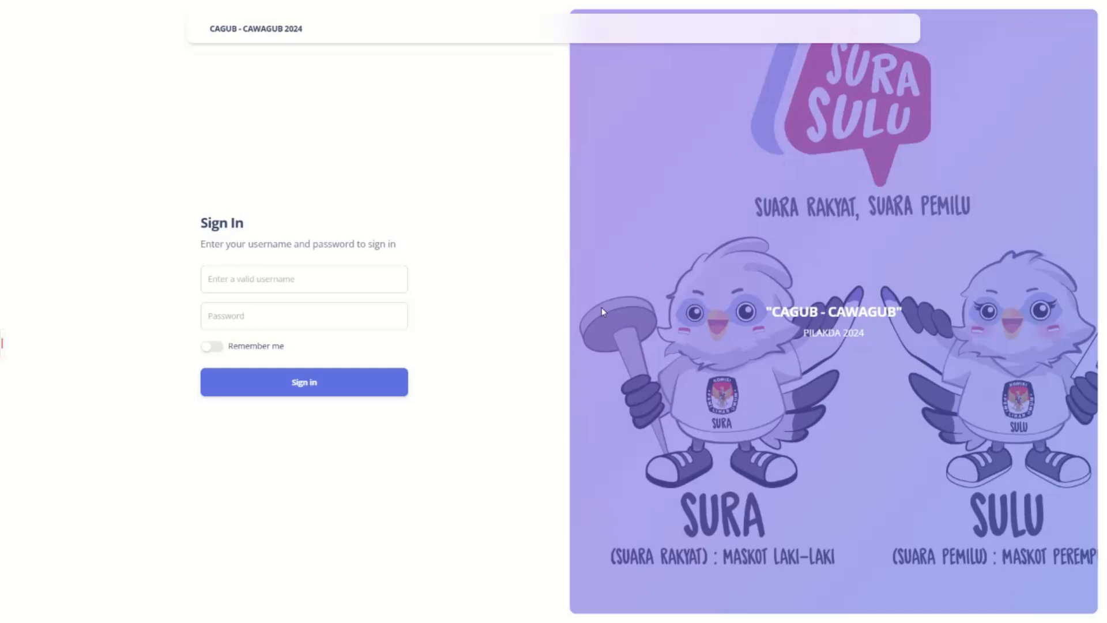
Sign in with the username admin and the account password.
{"action": "left_click", "coordinate": [211, 277]}
{"action": "type", "text": "a"}
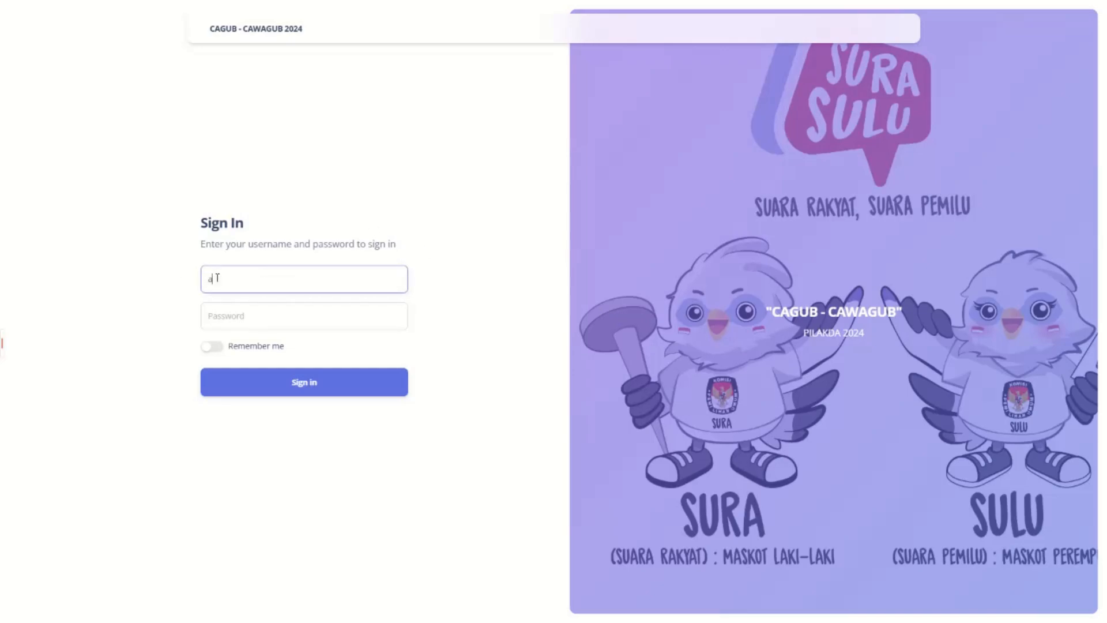
{"action": "type", "text": "dmin"}
{"action": "key", "text": "Tab"}
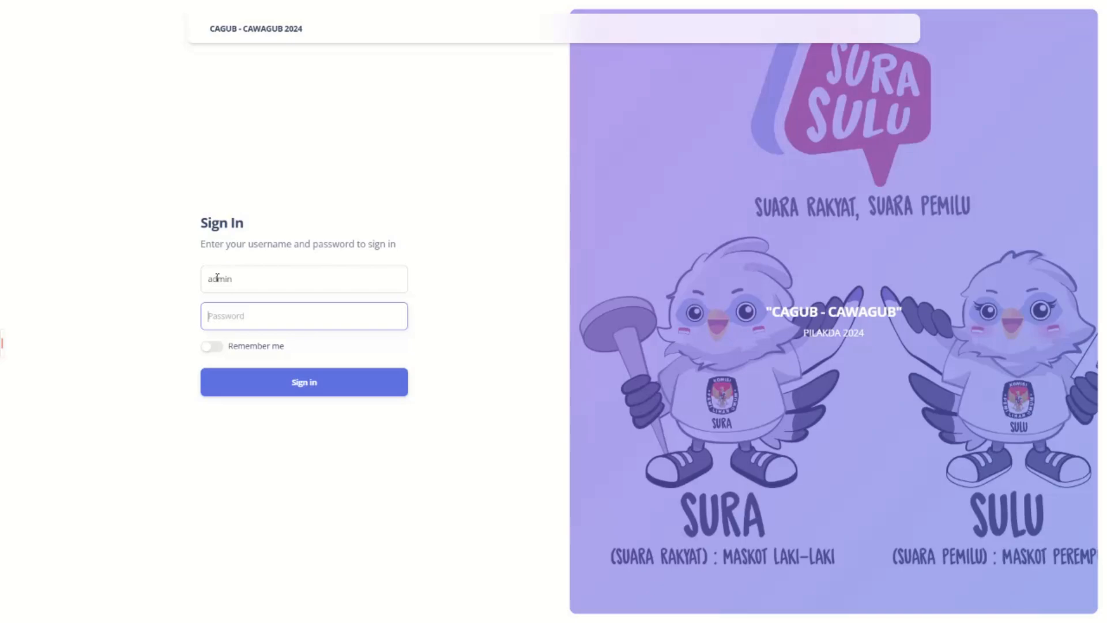
{"action": "type", "text": "•••"}
{"action": "key", "text": "Return"}
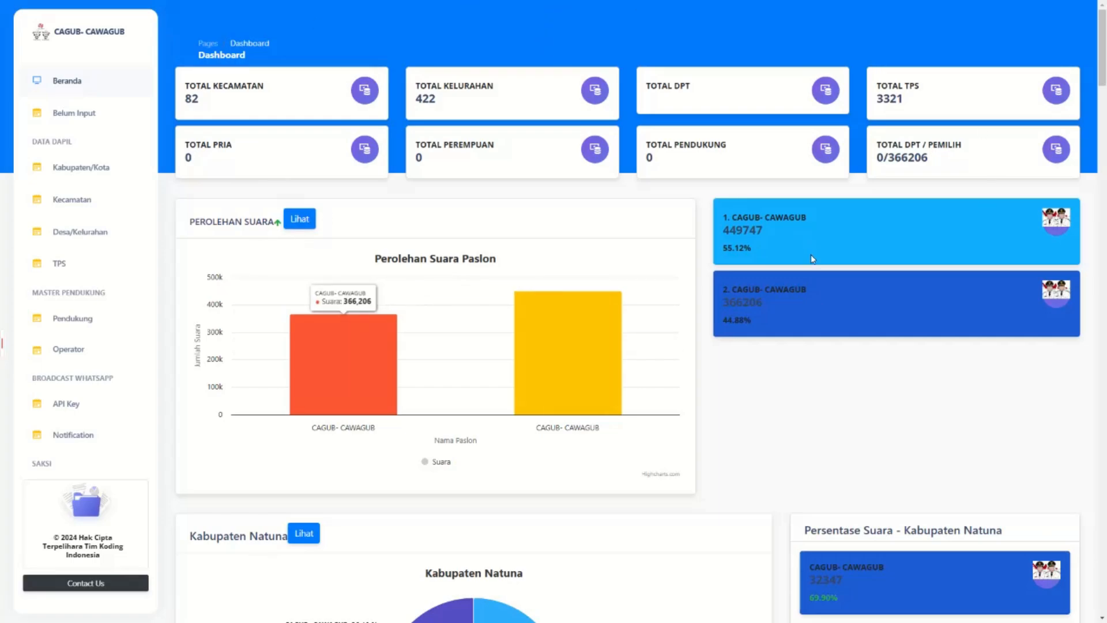
Examine the dashboard's vote charts and candidate percentages for every regency and city, from Kabupaten Natuna to Kota Batam.
{"action": "scroll", "coordinate": [666, 291], "scroll_direction": "down", "scroll_amount": 3}
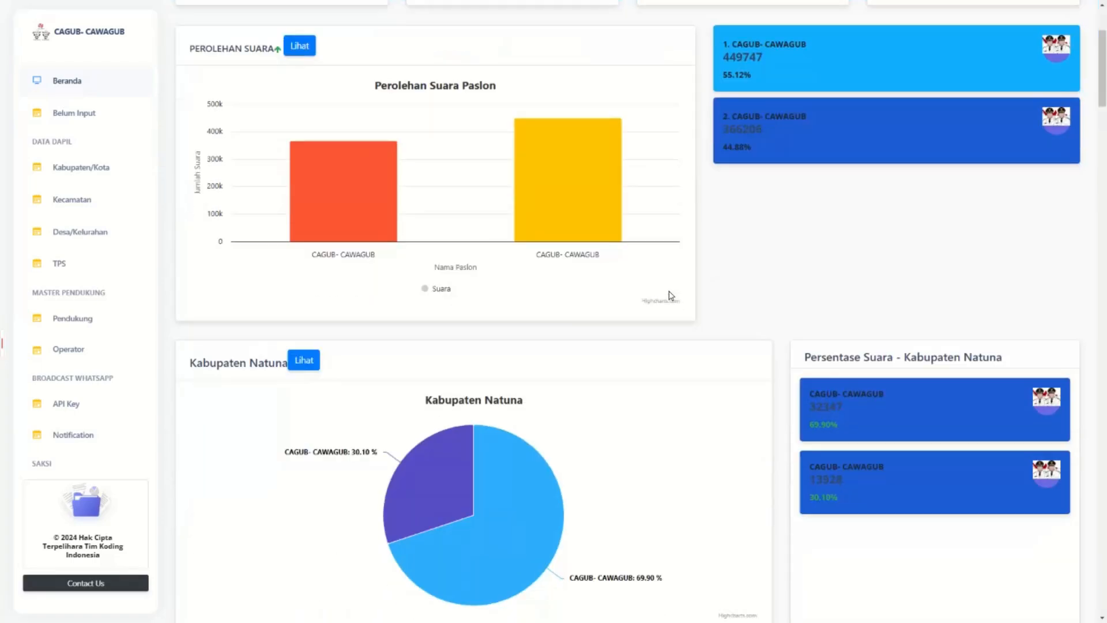
{"action": "scroll", "coordinate": [669, 294], "scroll_direction": "down", "scroll_amount": 3}
{"action": "scroll", "coordinate": [673, 296], "scroll_direction": "down", "scroll_amount": 9}
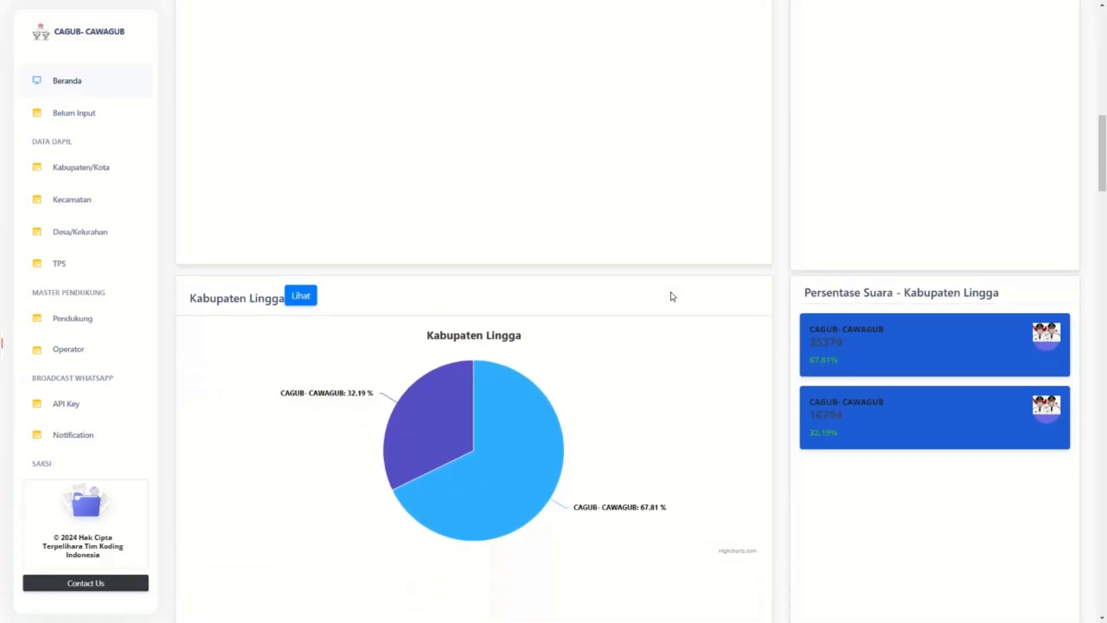
{"action": "scroll", "coordinate": [672, 296], "scroll_direction": "down", "scroll_amount": 10}
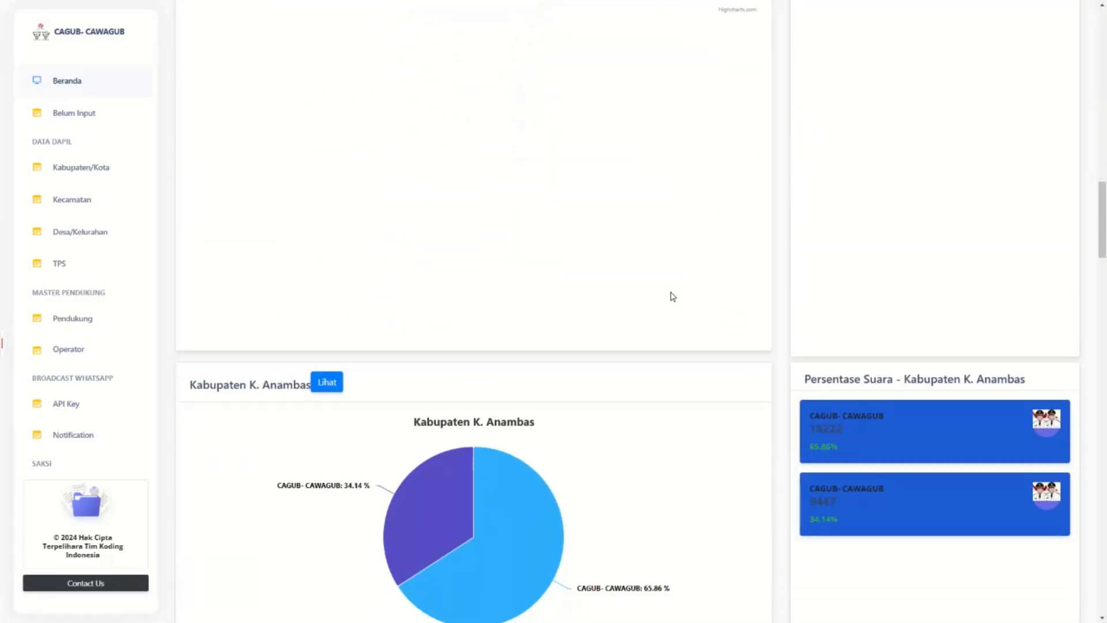
{"action": "scroll", "coordinate": [673, 296], "scroll_direction": "down", "scroll_amount": 10}
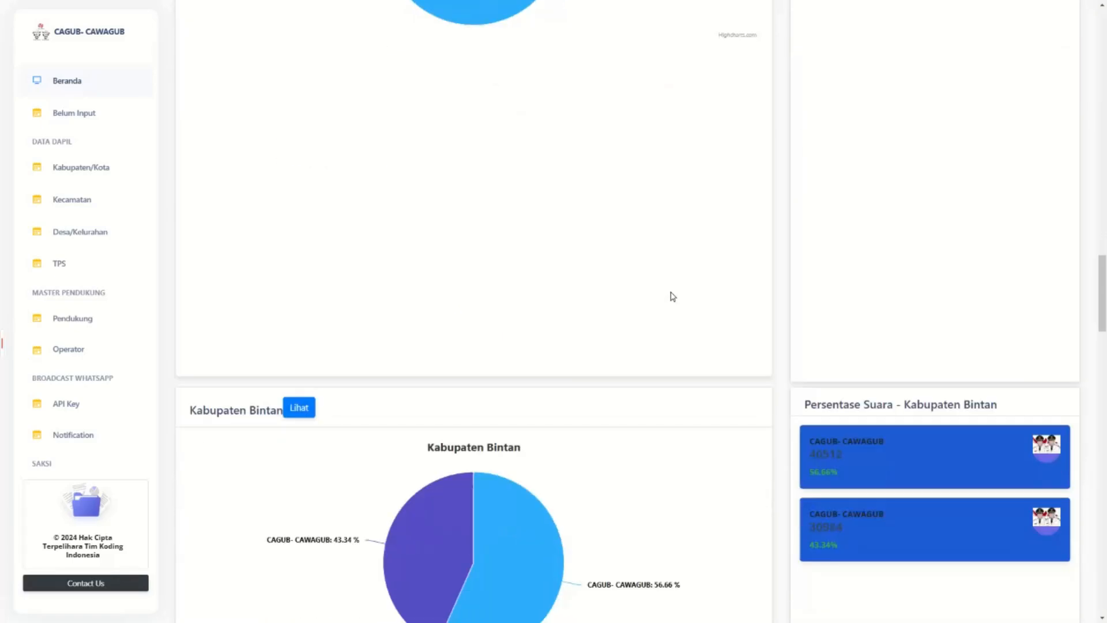
{"action": "scroll", "coordinate": [673, 296], "scroll_direction": "down", "scroll_amount": 5}
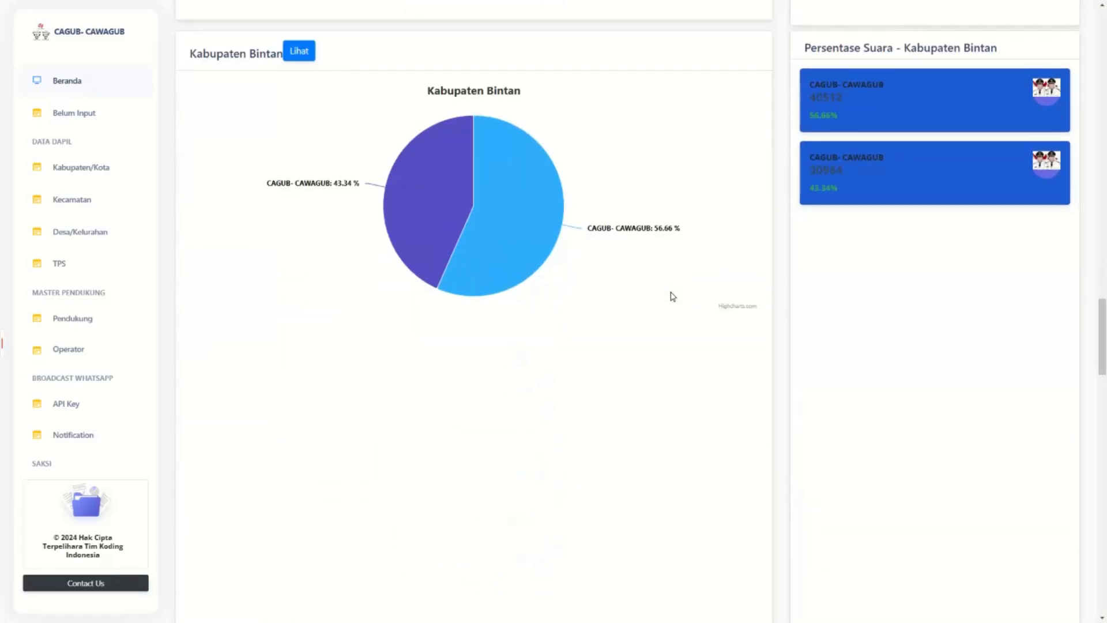
{"action": "scroll", "coordinate": [673, 296], "scroll_direction": "down", "scroll_amount": 9}
{"action": "scroll", "coordinate": [673, 297], "scroll_direction": "down", "scroll_amount": 15}
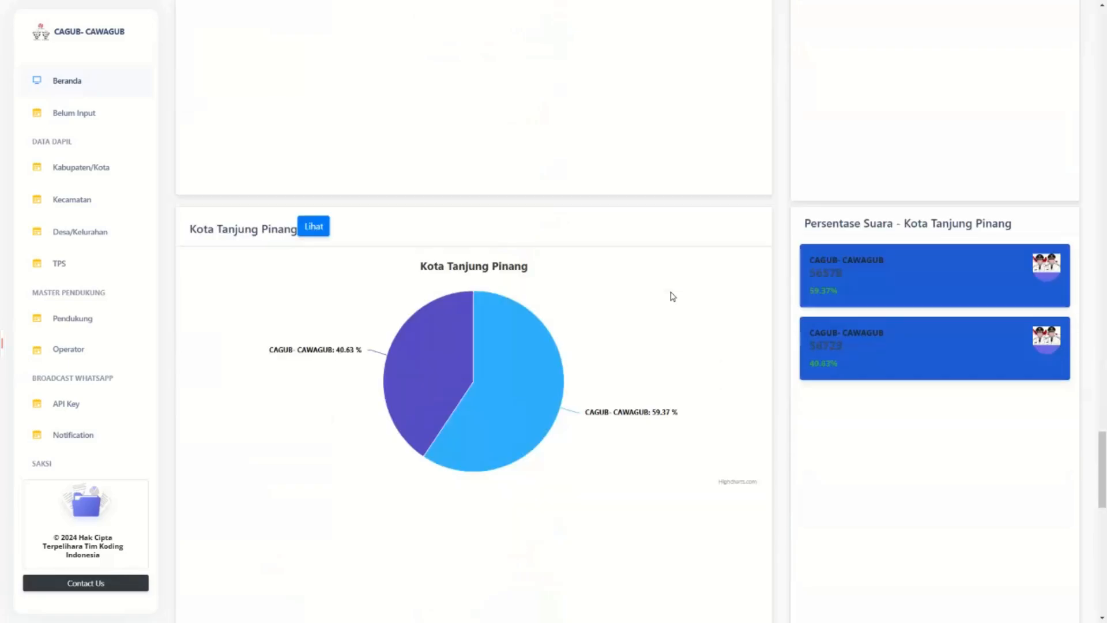
{"action": "scroll", "coordinate": [673, 296], "scroll_direction": "up", "scroll_amount": 15}
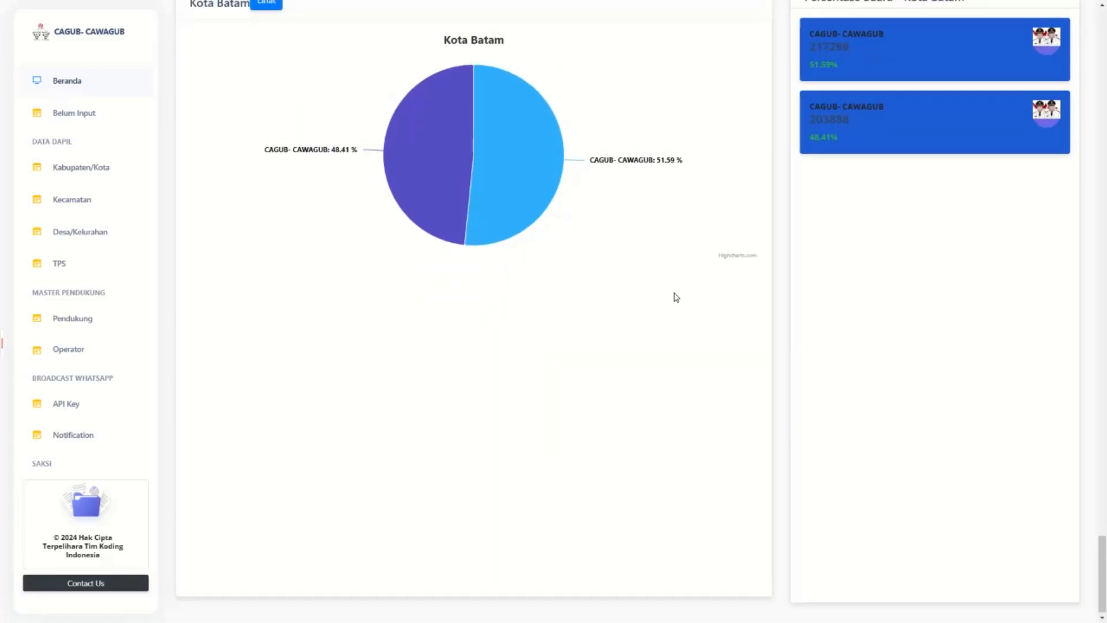
{"action": "scroll", "coordinate": [678, 299], "scroll_direction": "up", "scroll_amount": 20}
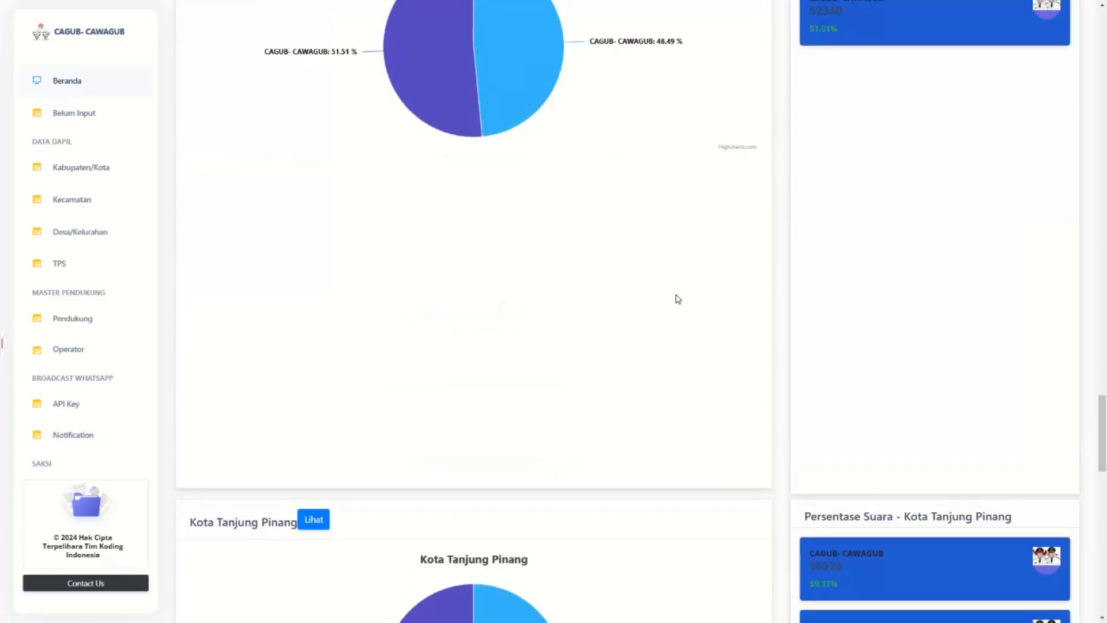
{"action": "scroll", "coordinate": [676, 299], "scroll_direction": "up", "scroll_amount": 15}
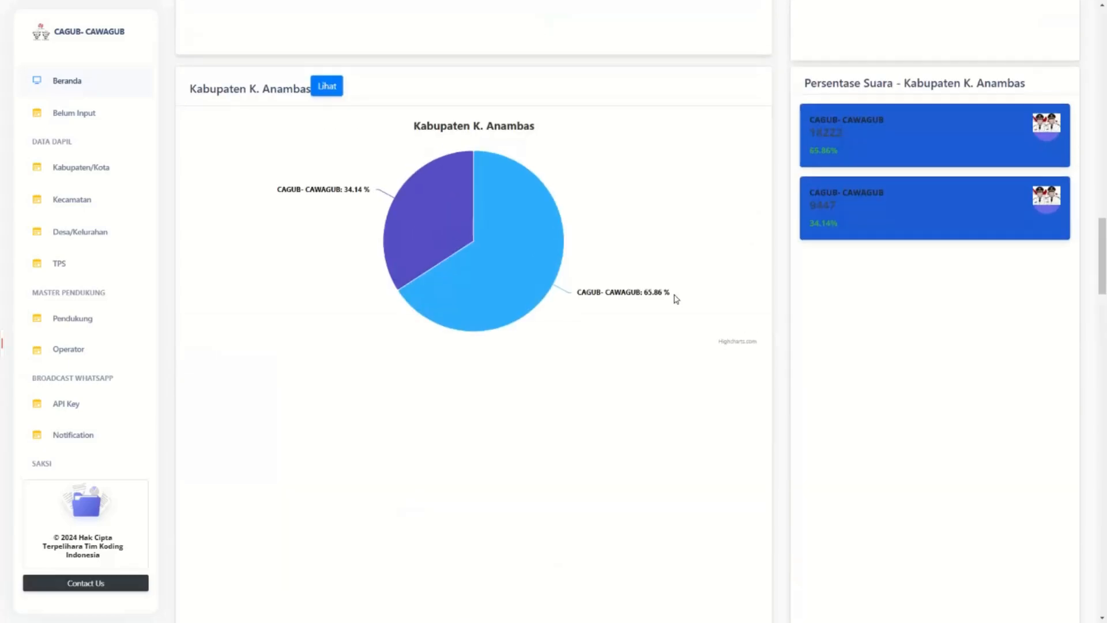
{"action": "scroll", "coordinate": [676, 298], "scroll_direction": "up", "scroll_amount": 10}
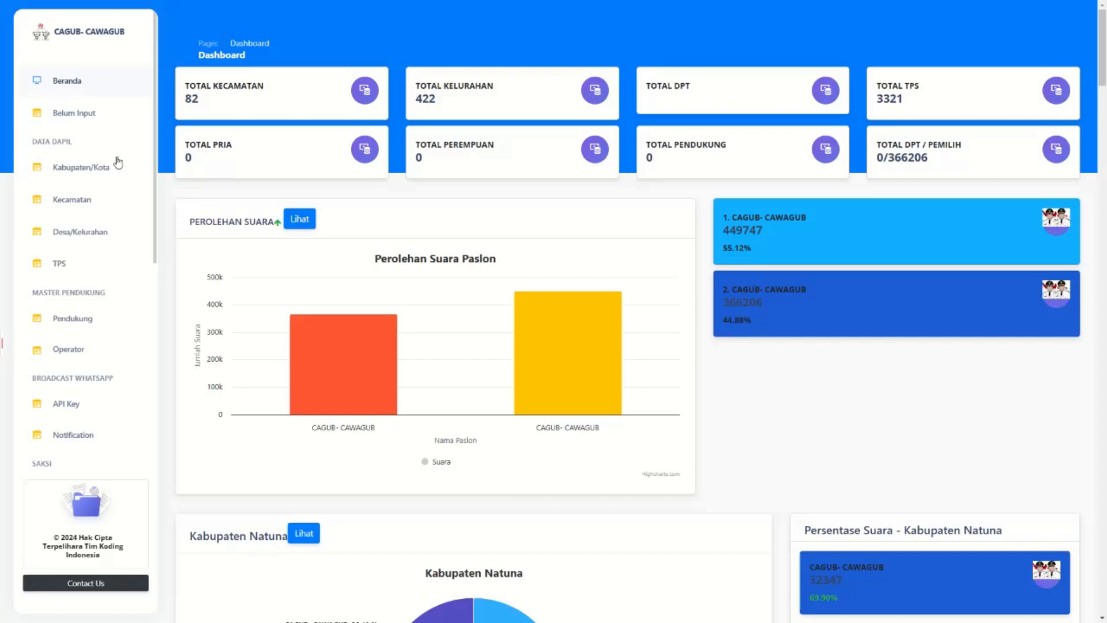
View the Belum Input list of regencies with missing polling station data, and open the Kabupaten/Kota data.
{"action": "left_click", "coordinate": [88, 122]}
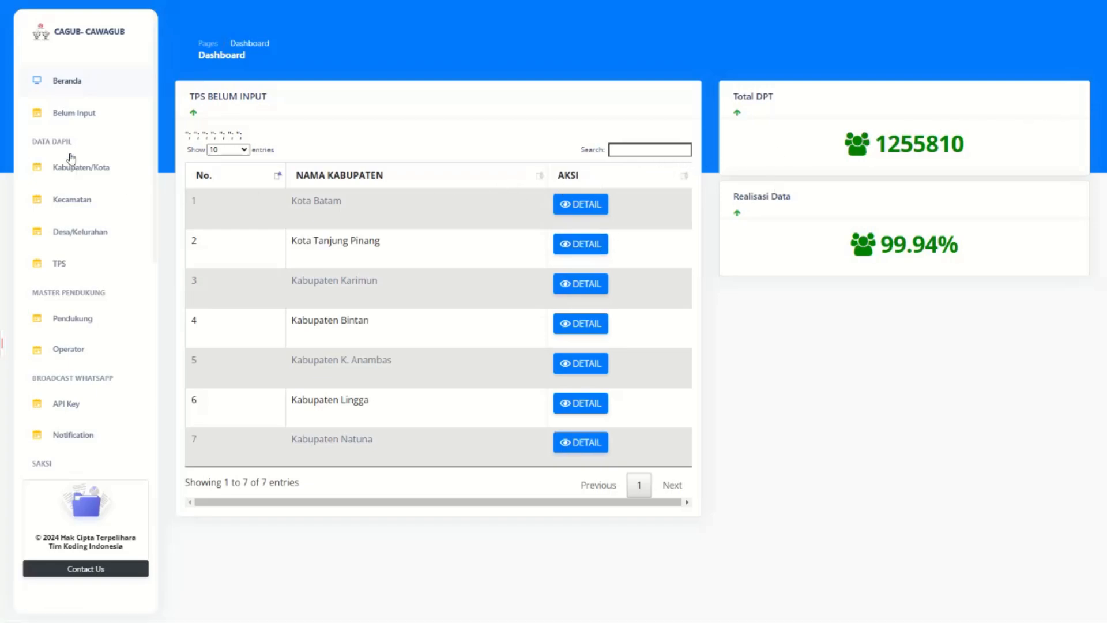
{"action": "mouse_move", "coordinate": [178, 141]}
{"action": "left_mouse_down"}
{"action": "mouse_move", "coordinate": [275, 140]}
{"action": "mouse_move", "coordinate": [184, 137]}
{"action": "left_mouse_up"}
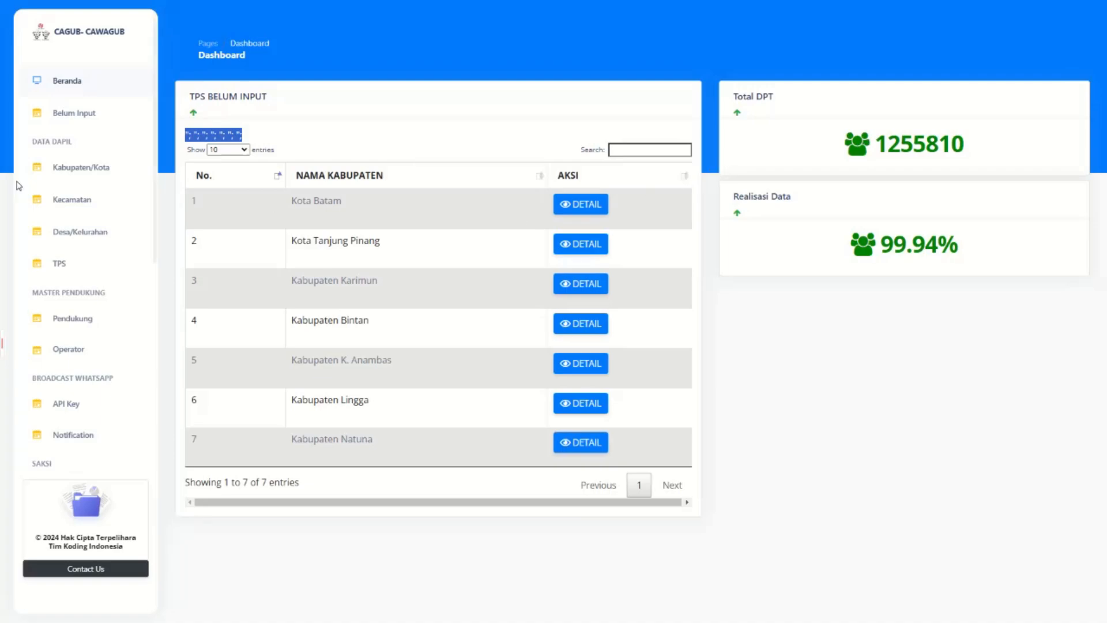
{"action": "left_click", "coordinate": [110, 174]}
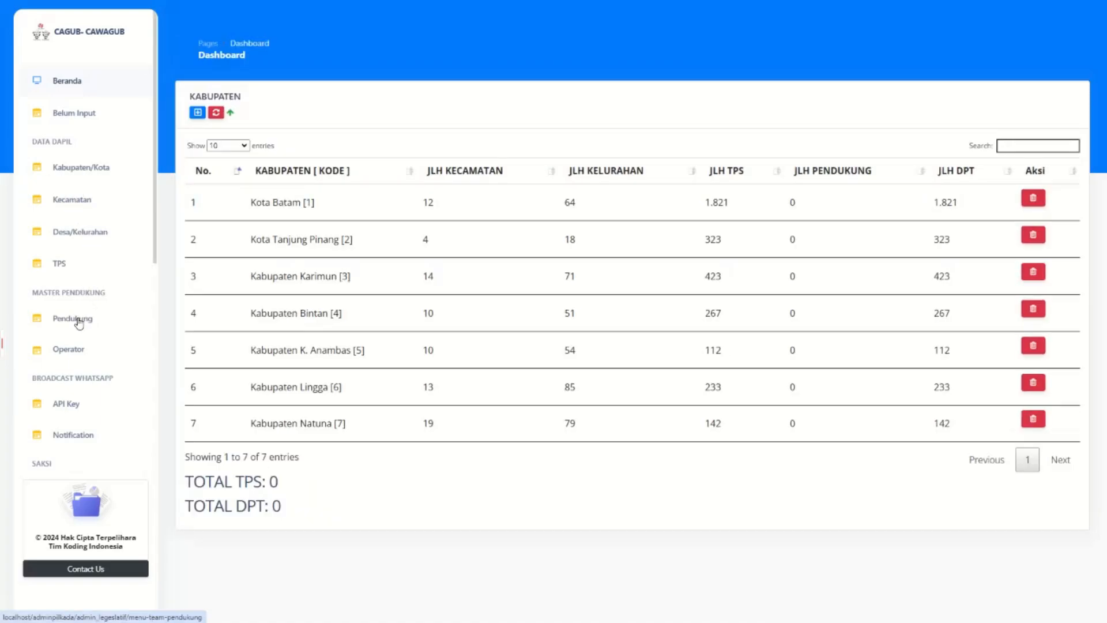
Open the operator team list and examine the Kabupaten and Kecamatan assigned to each operator.
{"action": "scroll", "coordinate": [76, 317], "scroll_direction": "down", "scroll_amount": 3}
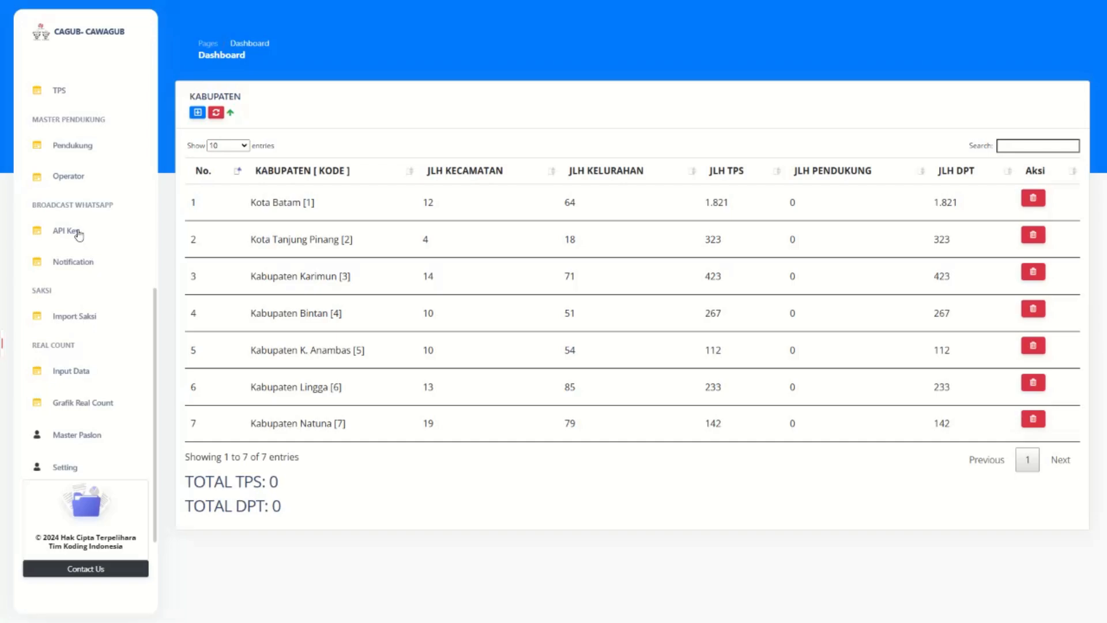
{"action": "left_click", "coordinate": [69, 179]}
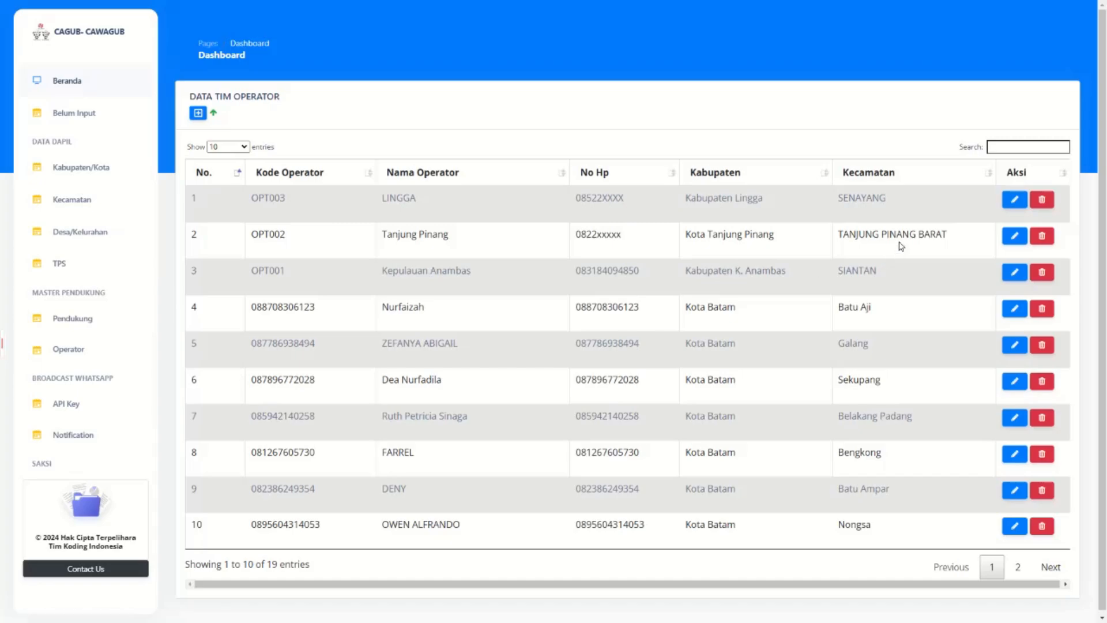
{"action": "left_click_drag", "start_coordinate": [715, 276], "coordinate": [882, 490]}
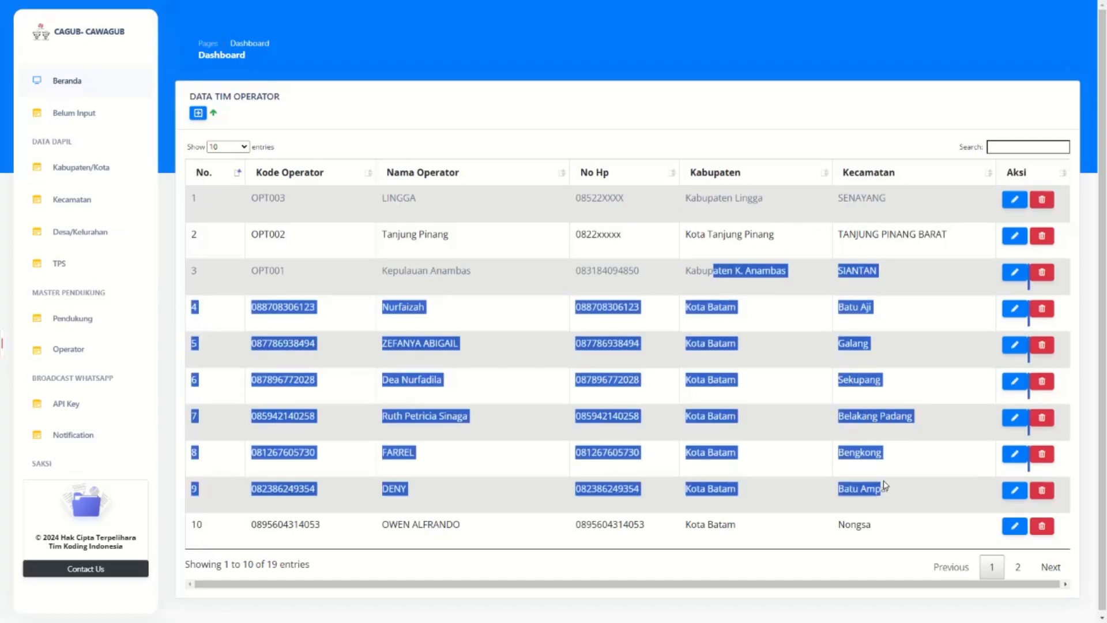
{"action": "left_click", "coordinate": [888, 522]}
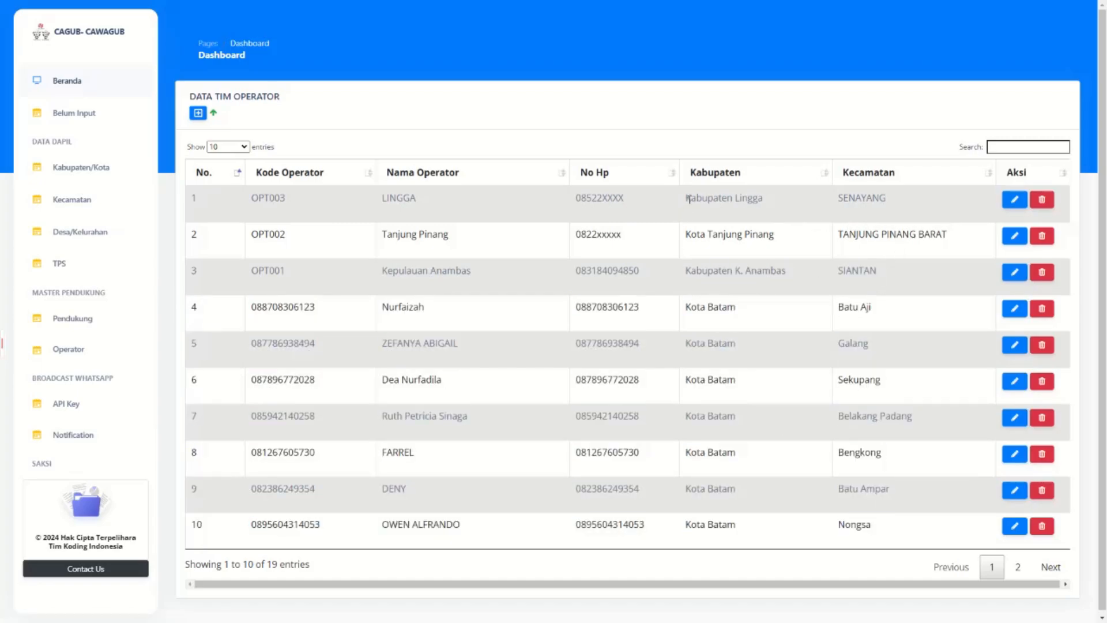
{"action": "left_click_drag", "start_coordinate": [688, 199], "coordinate": [748, 199]}
{"action": "double_click", "coordinate": [863, 195]}
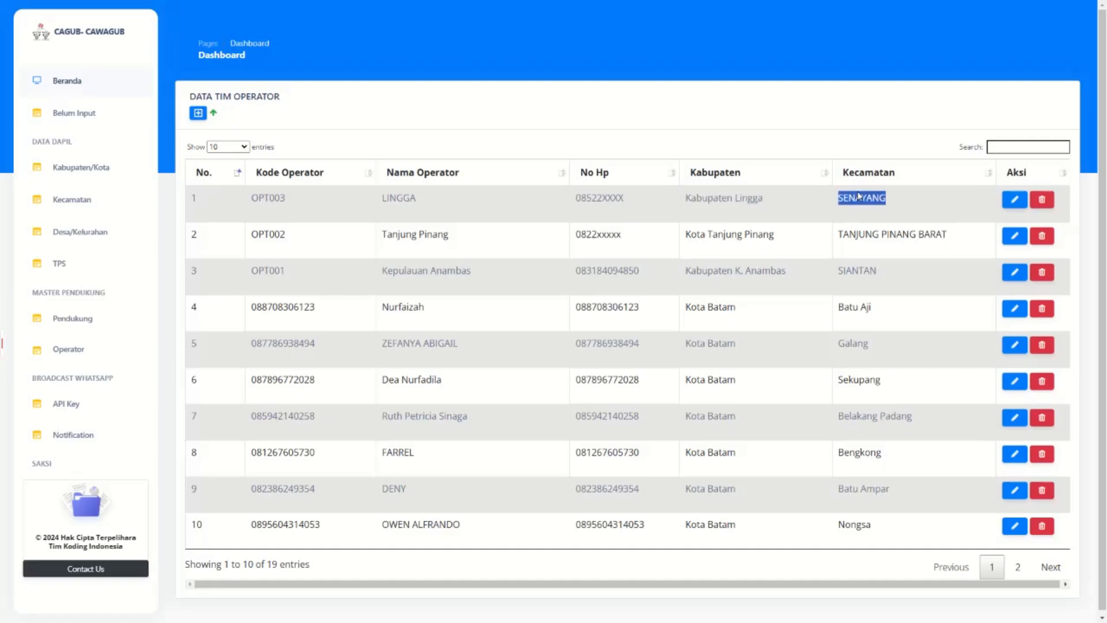
{"action": "left_click", "coordinate": [891, 199]}
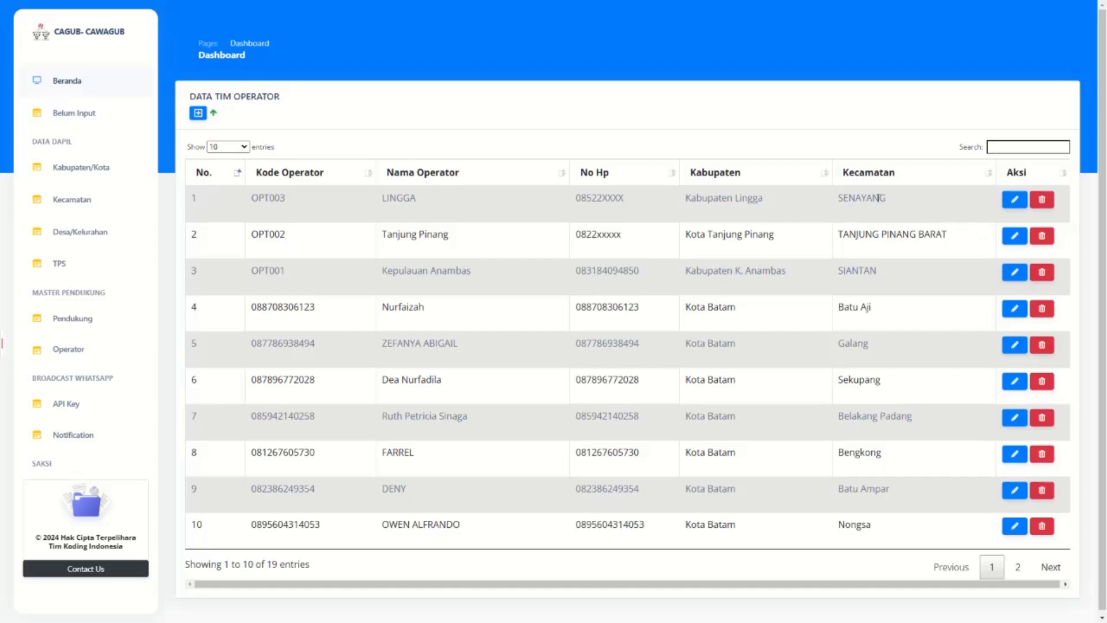
{"action": "left_click_drag", "start_coordinate": [886, 197], "coordinate": [685, 197]}
{"action": "left_click", "coordinate": [688, 199]}
View the empty form for adding an operator, return to the operator list and open the WhatsApp broadcast notifications.
{"action": "left_click", "coordinate": [199, 113]}
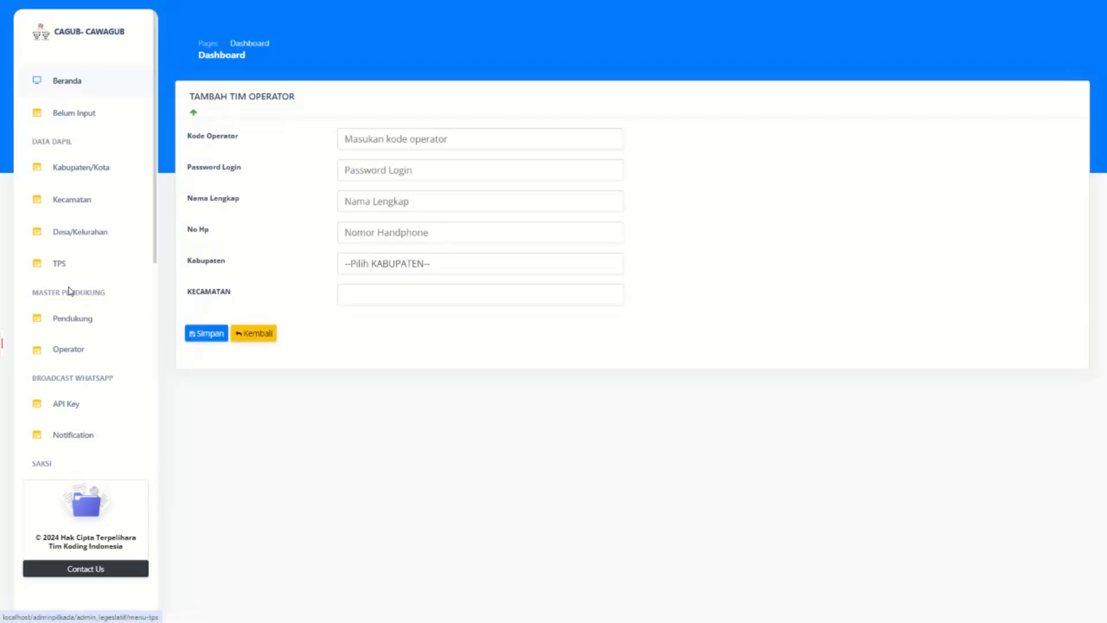
{"action": "left_click", "coordinate": [69, 349]}
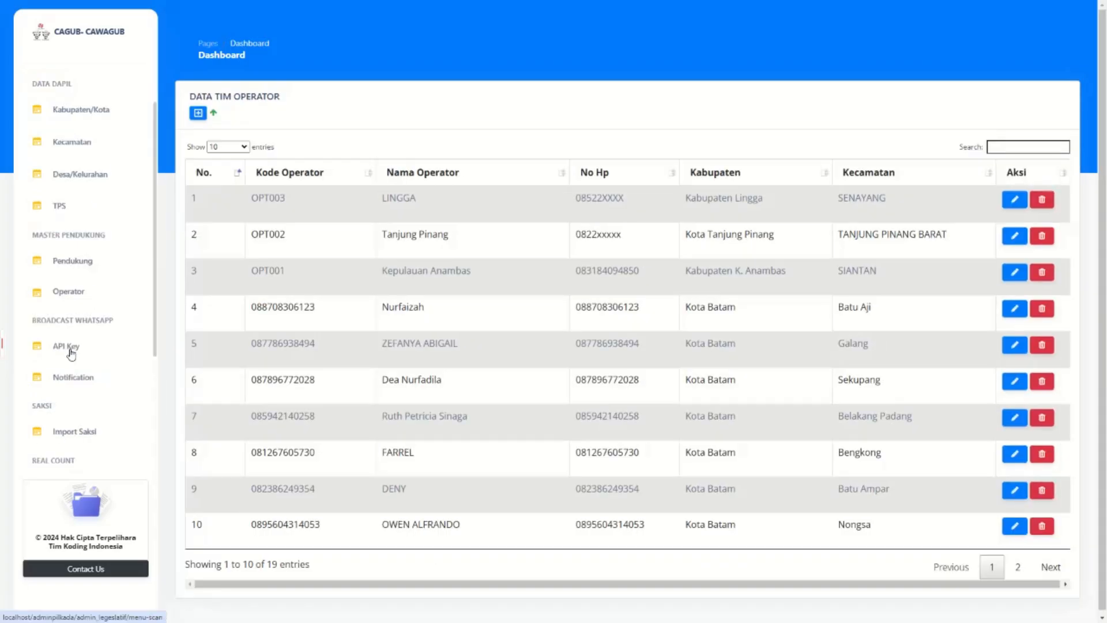
{"action": "scroll", "coordinate": [71, 355], "scroll_direction": "down", "scroll_amount": 1}
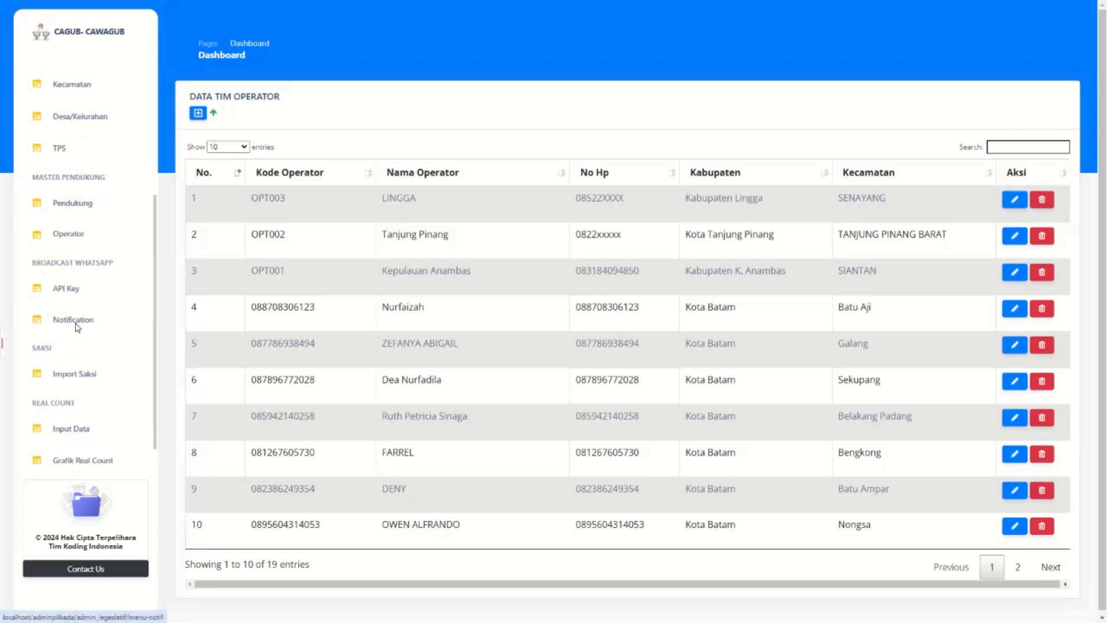
{"action": "left_click", "coordinate": [75, 326]}
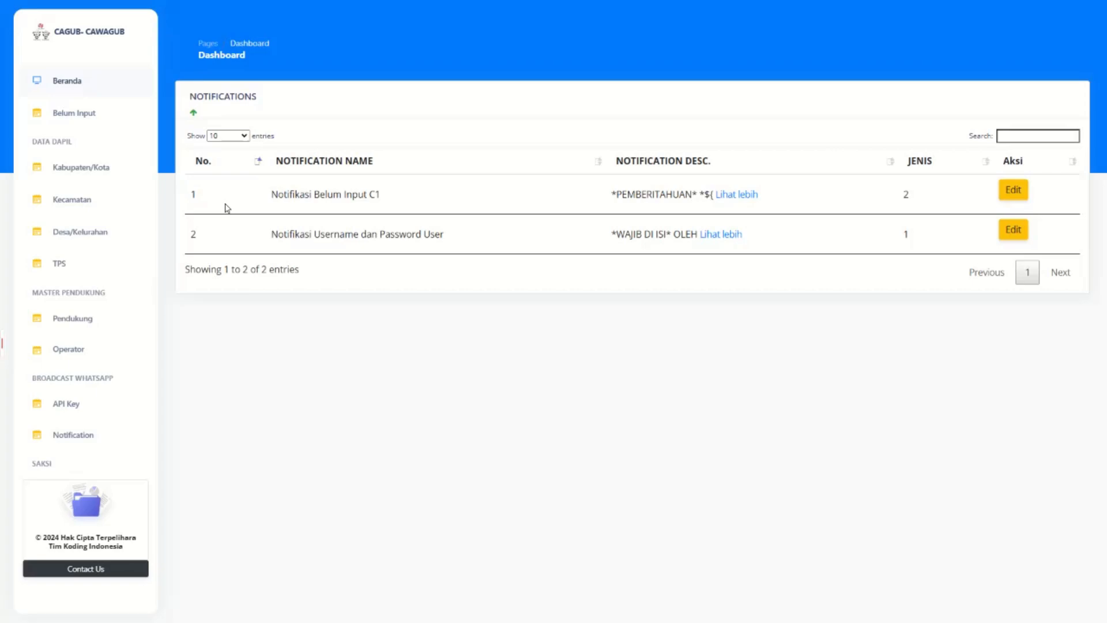
Open the WhatsApp broadcast API Key page and inspect its API key, WhatsApp number and QR code scan settings.
{"action": "left_click", "coordinate": [69, 407]}
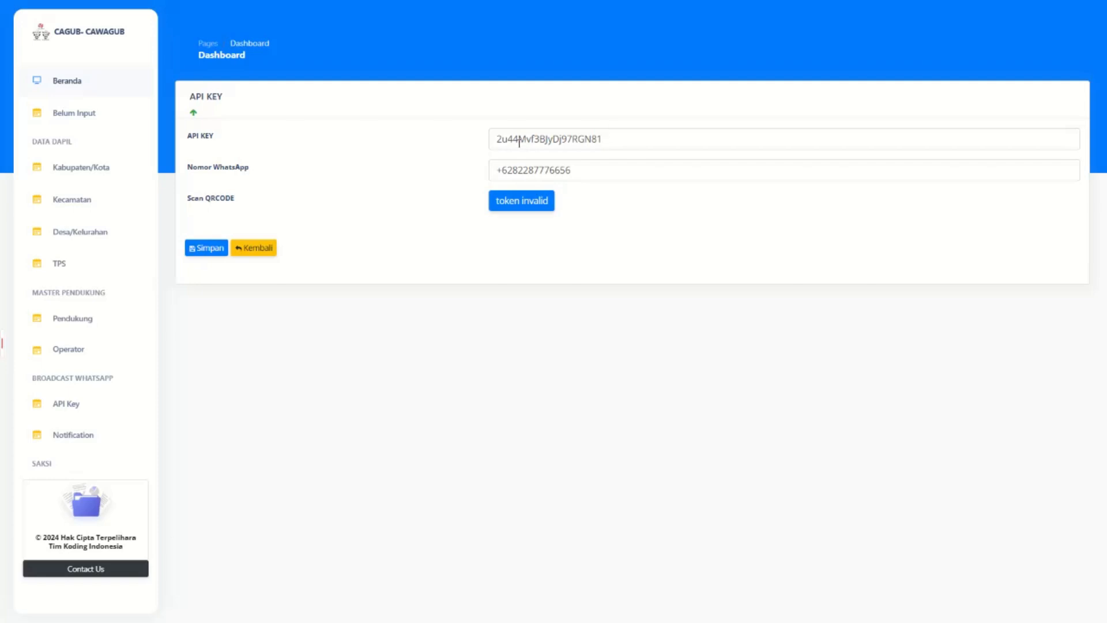
{"action": "left_click_drag", "start_coordinate": [620, 137], "coordinate": [479, 139]}
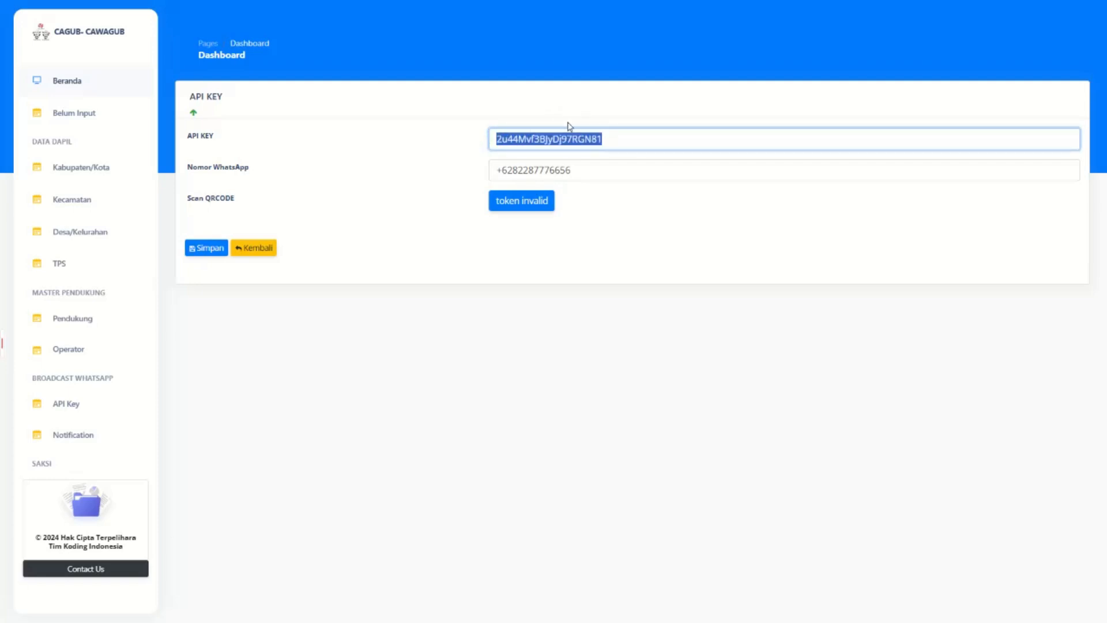
{"action": "left_click_drag", "start_coordinate": [580, 170], "coordinate": [467, 179]}
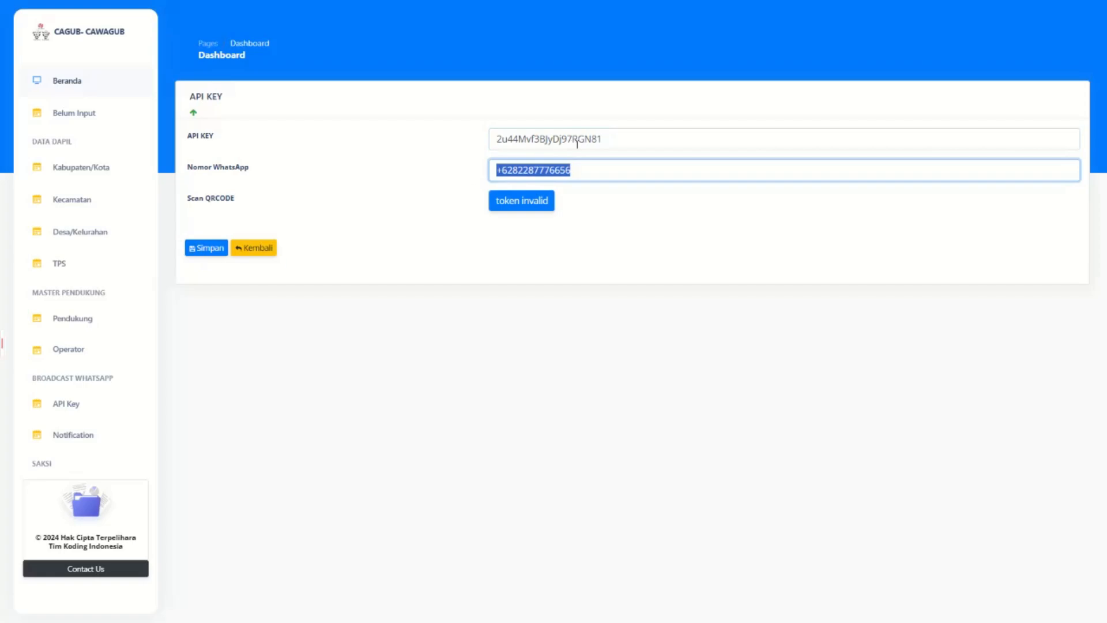
{"action": "left_click", "coordinate": [497, 203]}
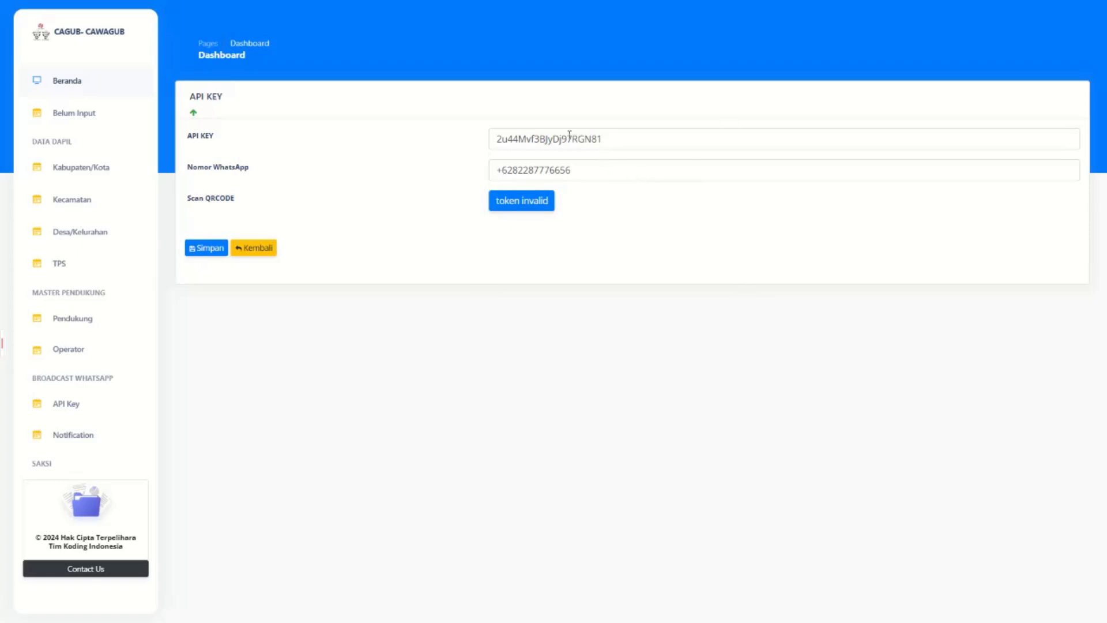
{"action": "left_click", "coordinate": [651, 137]}
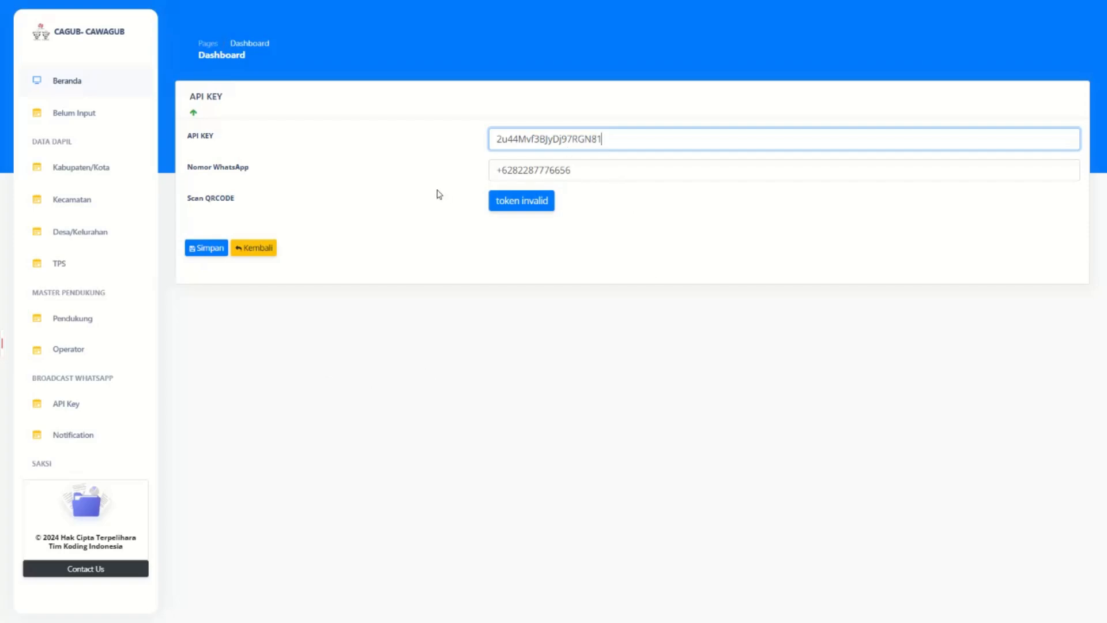
Open the Import Saksi page and go to the Kabupaten filter above the witness list.
{"action": "scroll", "coordinate": [110, 380], "scroll_direction": "down", "scroll_amount": 2}
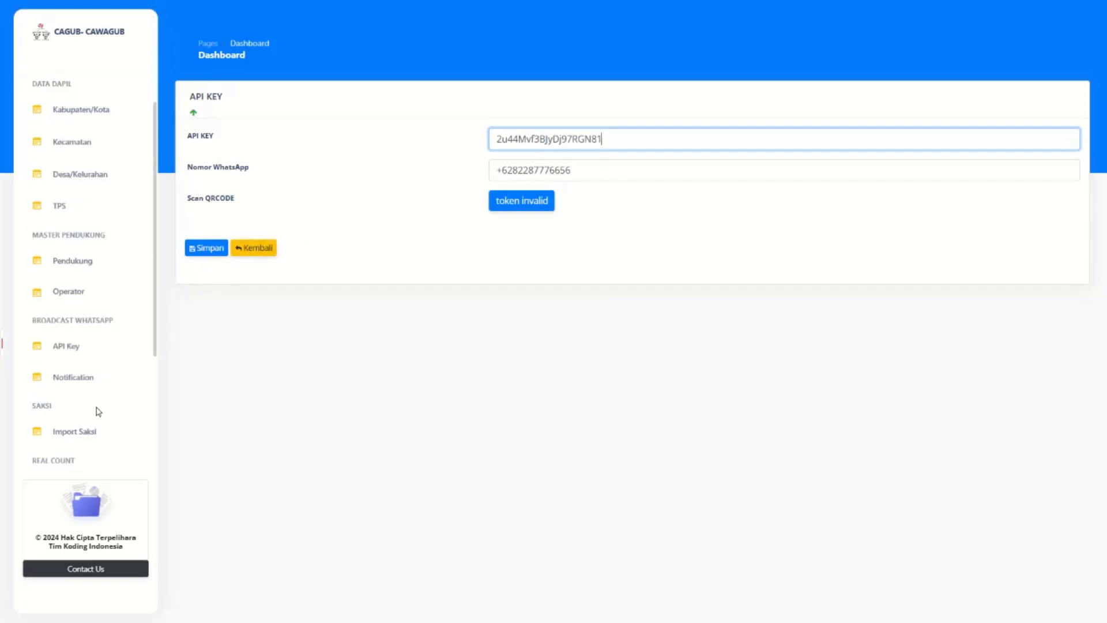
{"action": "left_click", "coordinate": [82, 432]}
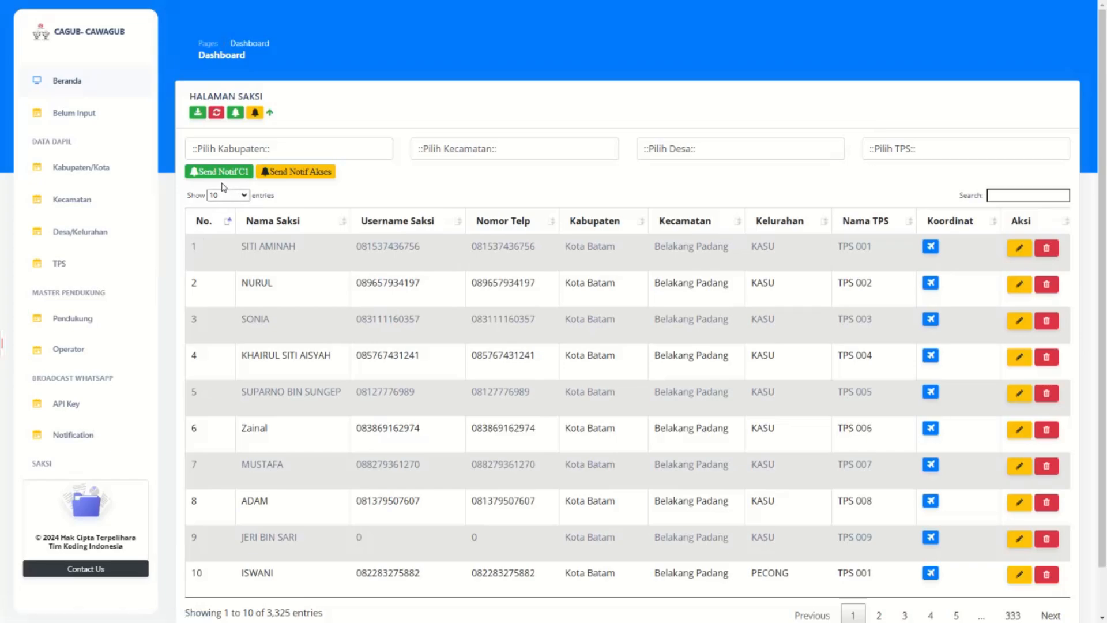
{"action": "left_click", "coordinate": [224, 151]}
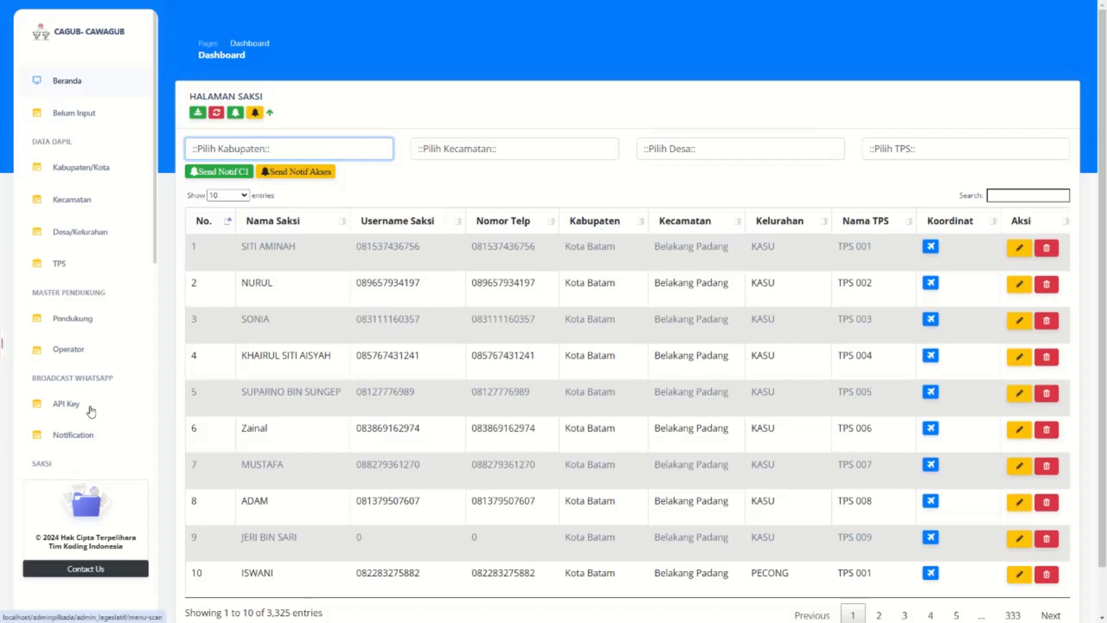
Open the WhatsApp template Notifikasi Username dan Password User, examine its available variables and its user and password lines, and close it unchanged.
{"action": "left_click", "coordinate": [71, 440]}
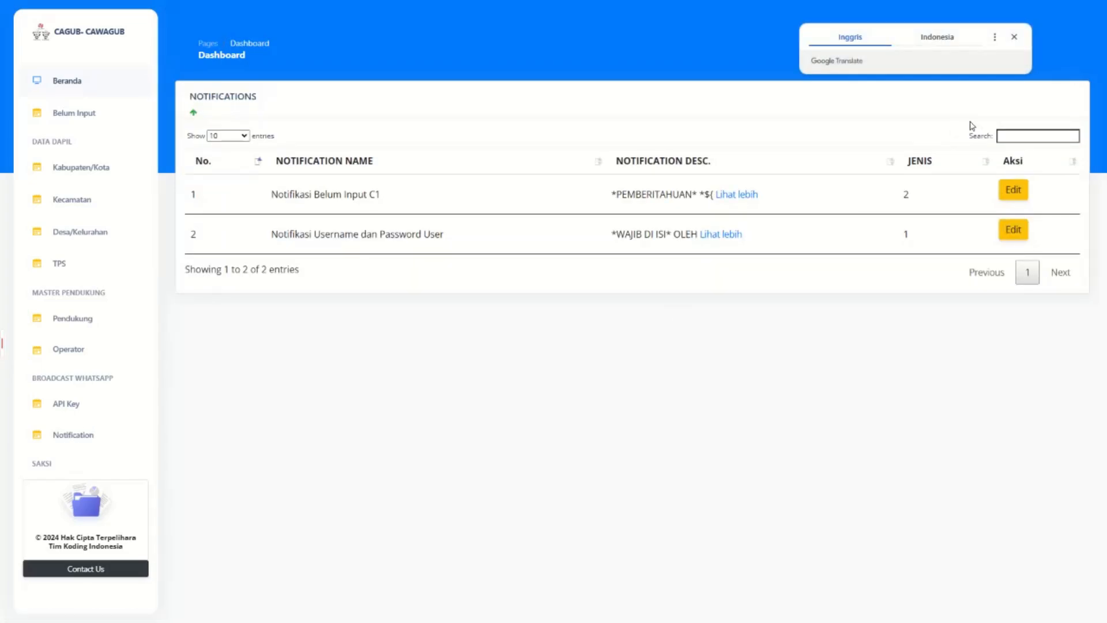
{"action": "left_click", "coordinate": [1013, 230]}
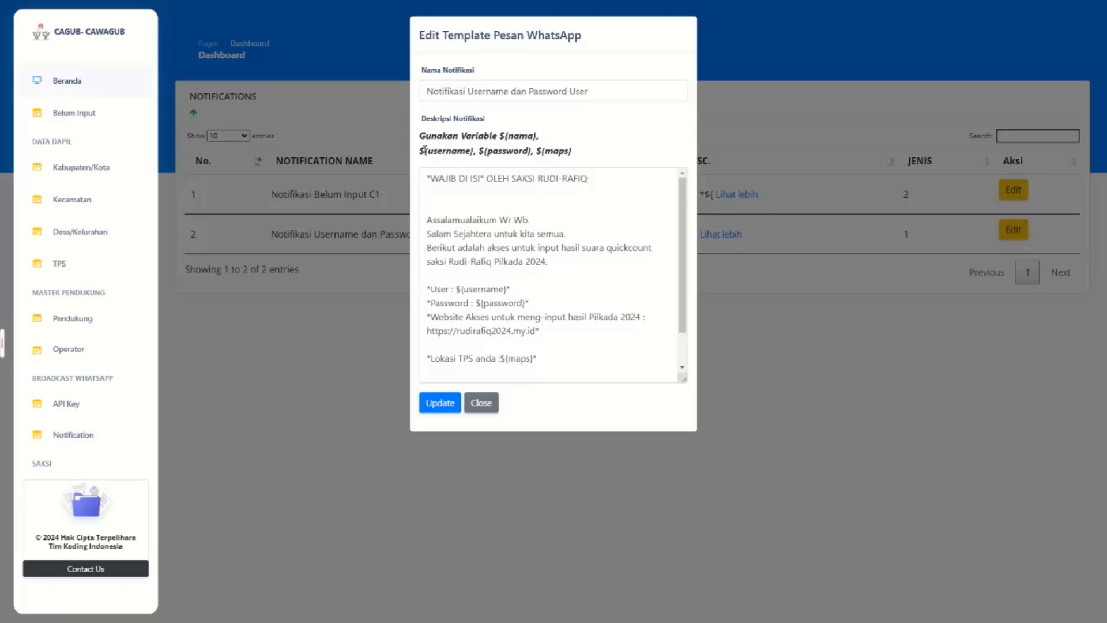
{"action": "left_click_drag", "start_coordinate": [420, 151], "coordinate": [585, 157]}
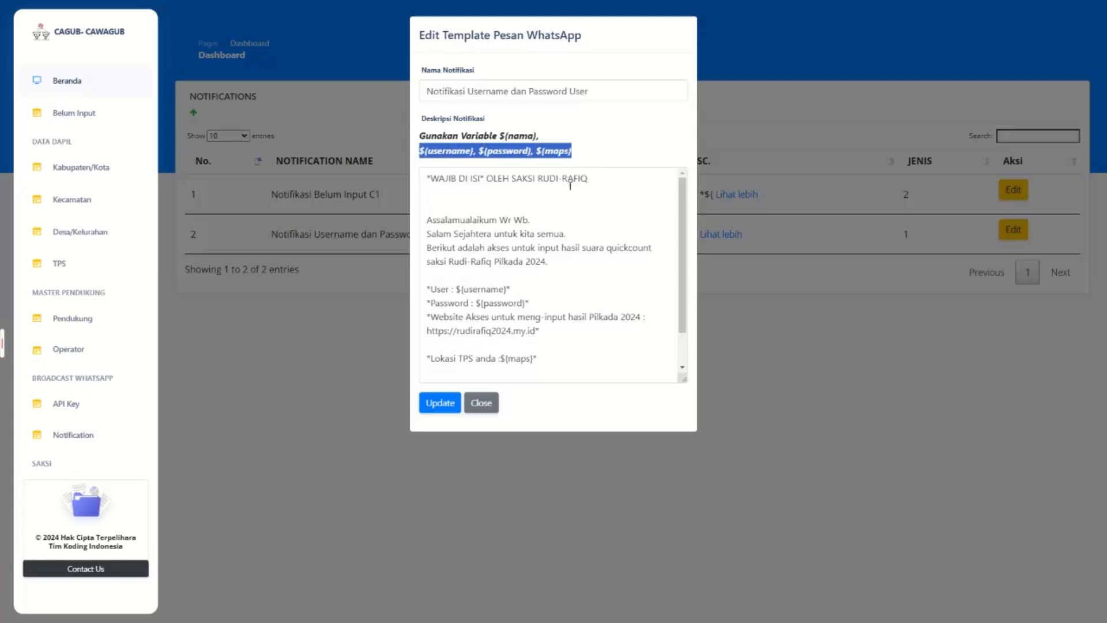
{"action": "left_click", "coordinate": [538, 297]}
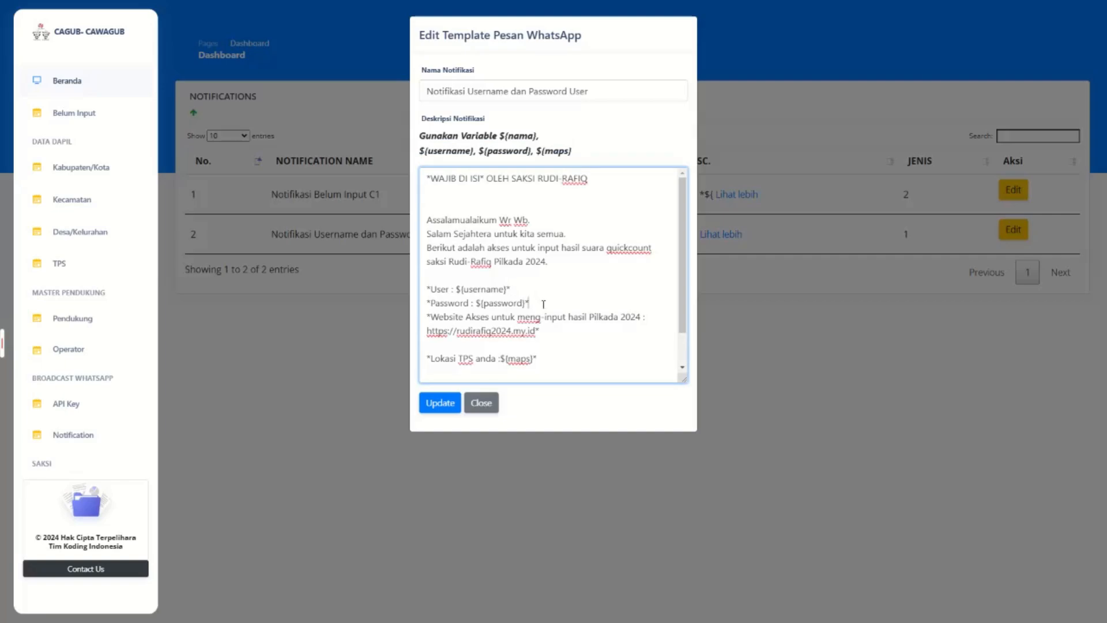
{"action": "left_click_drag", "start_coordinate": [543, 304], "coordinate": [425, 289]}
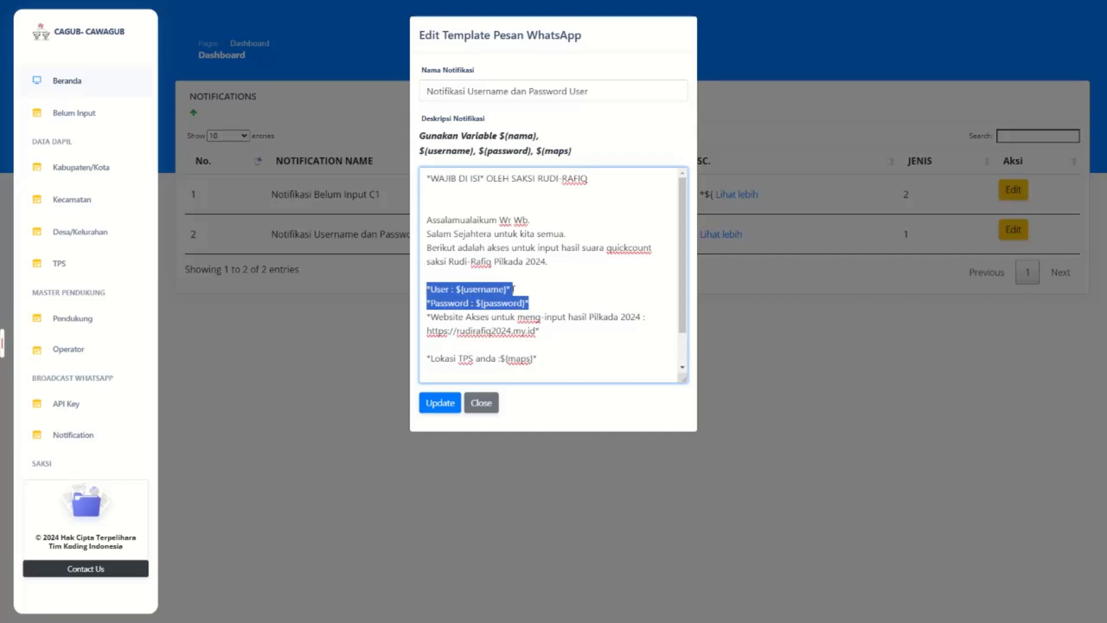
{"action": "left_click", "coordinate": [480, 406]}
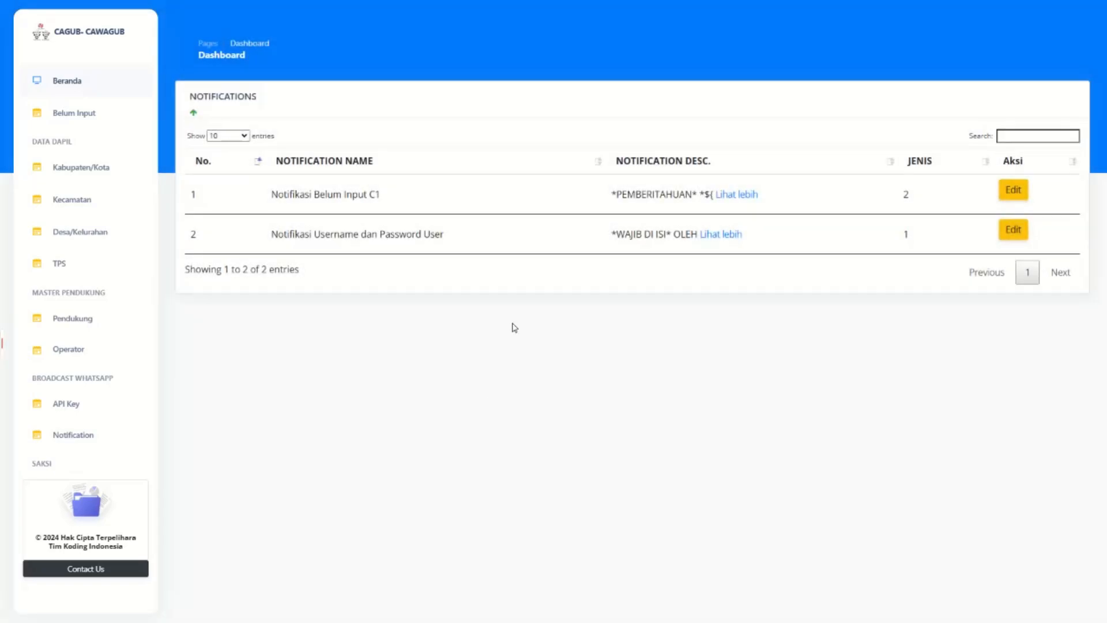
On the Import Saksi page, set the filters to Kabupaten Karimun, Kecamatan KUNDUR, Desa TANJUNG BATU KOTA and TPS 003 - 3.
{"action": "scroll", "coordinate": [30, 363], "scroll_direction": "down", "scroll_amount": 2}
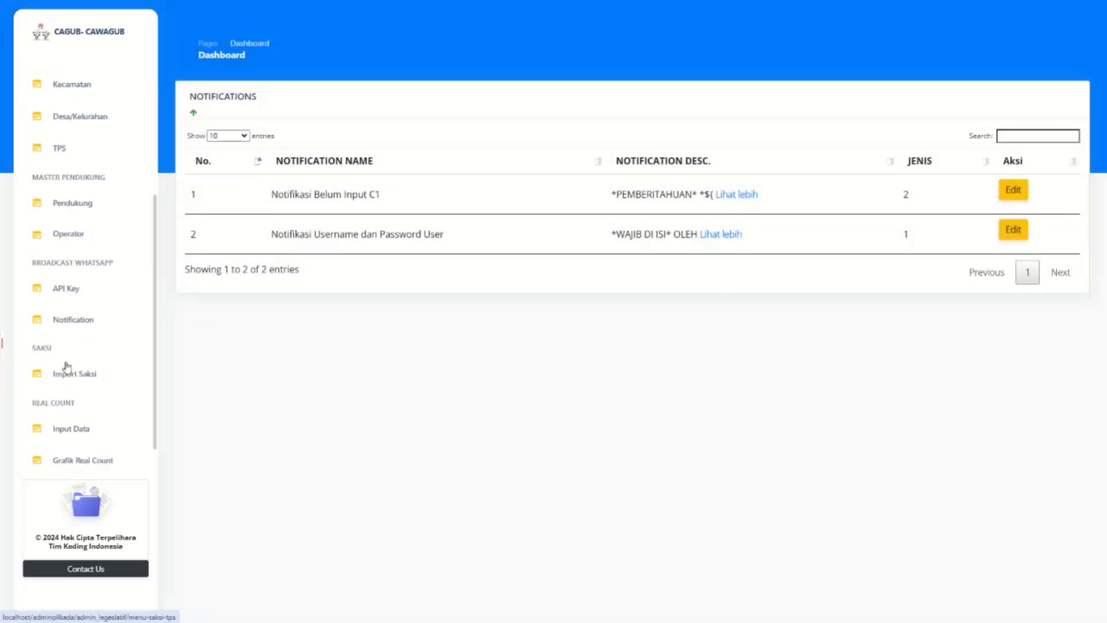
{"action": "left_click", "coordinate": [77, 372]}
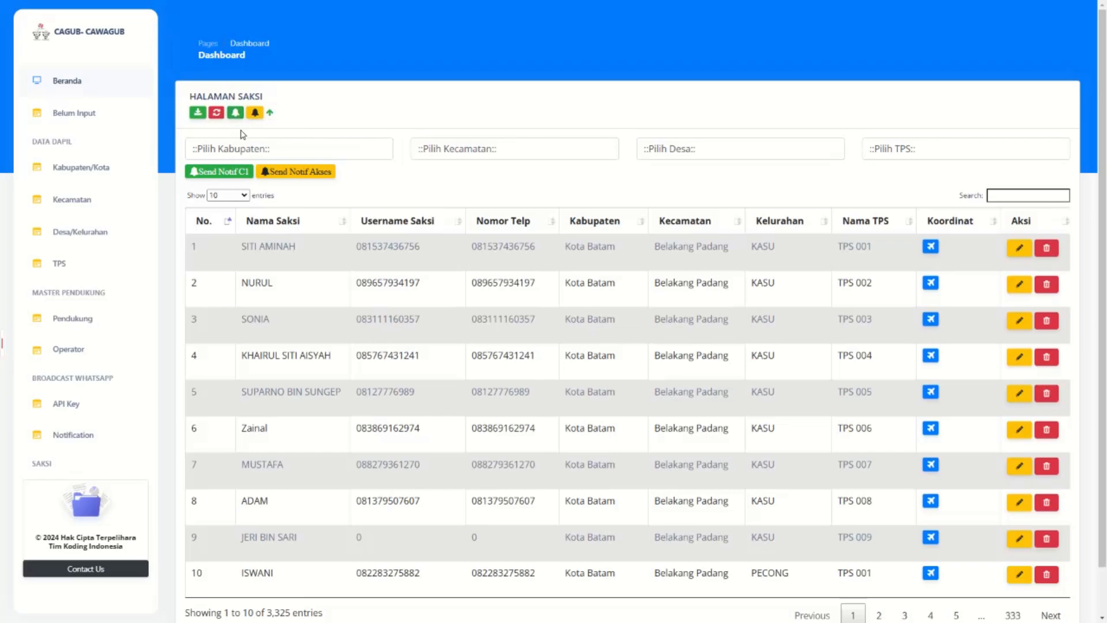
{"action": "left_click", "coordinate": [362, 144]}
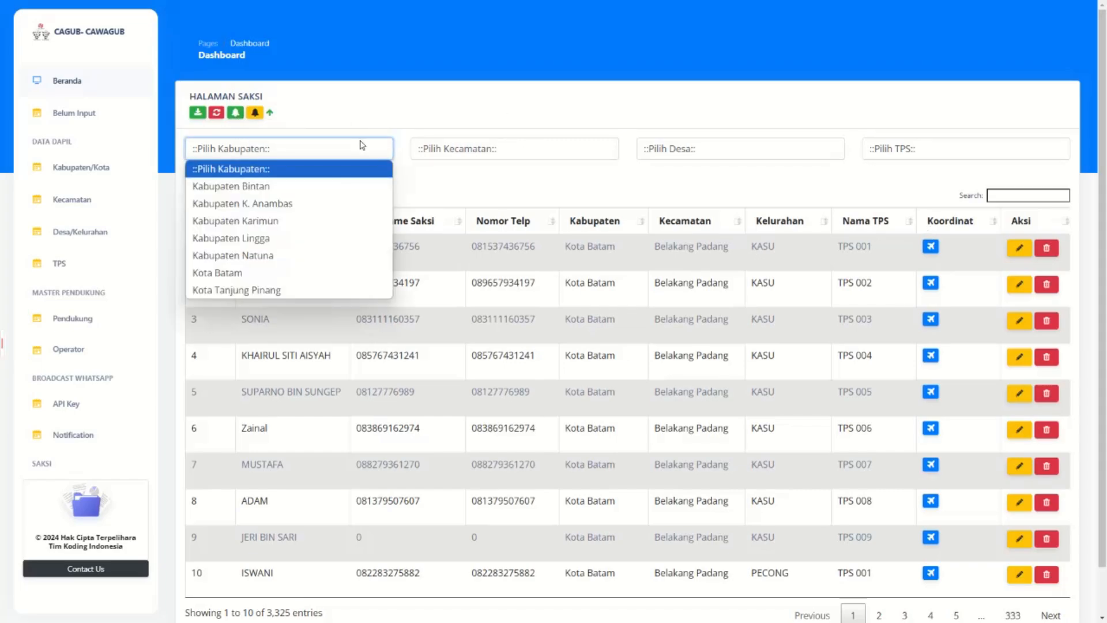
{"action": "left_click", "coordinate": [337, 222]}
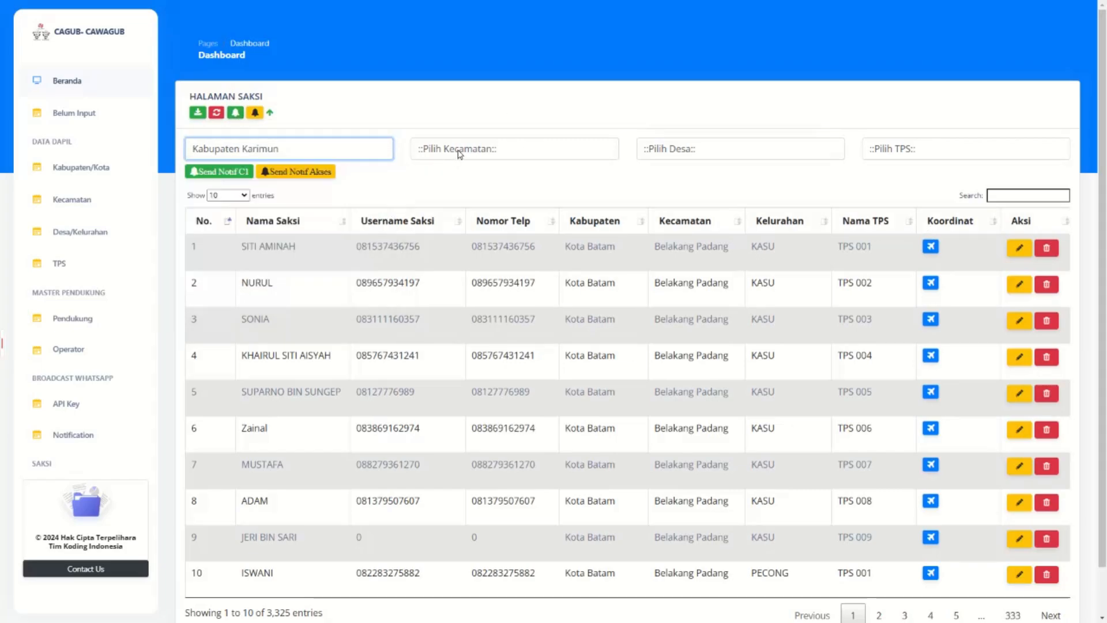
{"action": "left_click", "coordinate": [459, 154]}
{"action": "left_click", "coordinate": [496, 203]}
{"action": "left_click", "coordinate": [695, 151]}
{"action": "left_click", "coordinate": [702, 208]}
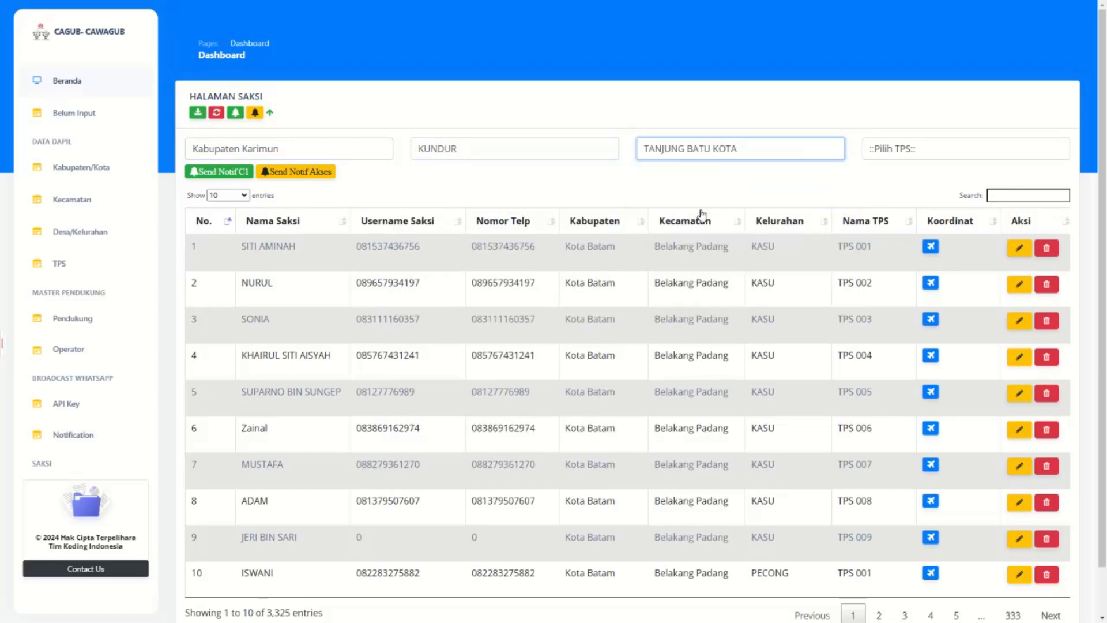
{"action": "left_click", "coordinate": [904, 157]}
{"action": "left_click", "coordinate": [891, 219]}
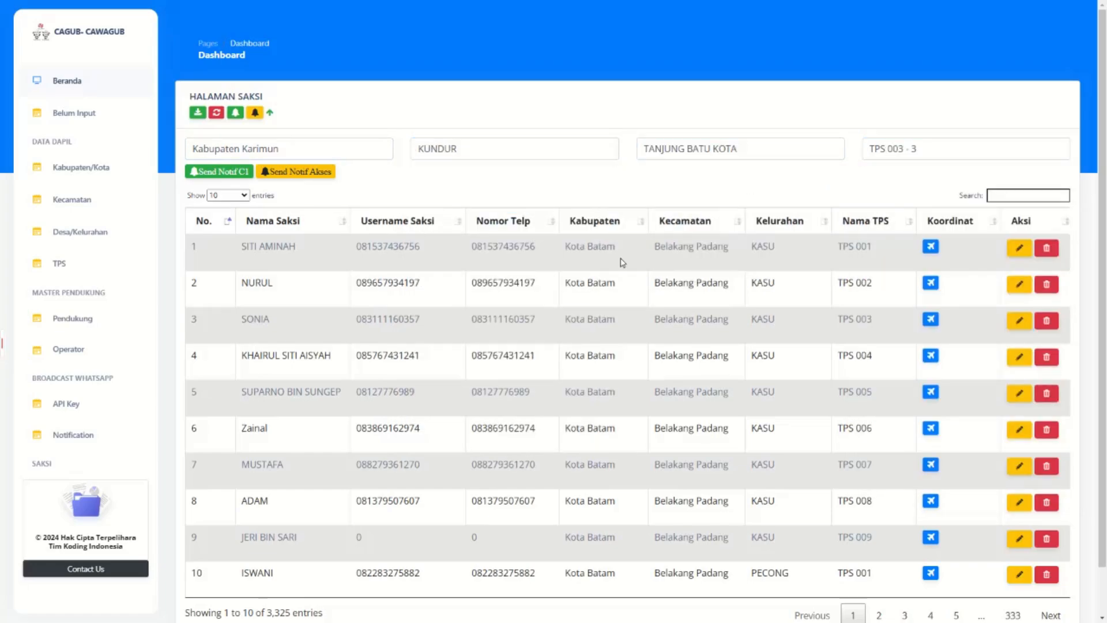
Open the Master Paslon edit form for candidate pair number 1 and view its colour choices without changing them.
{"action": "scroll", "coordinate": [94, 401], "scroll_direction": "down", "scroll_amount": 2}
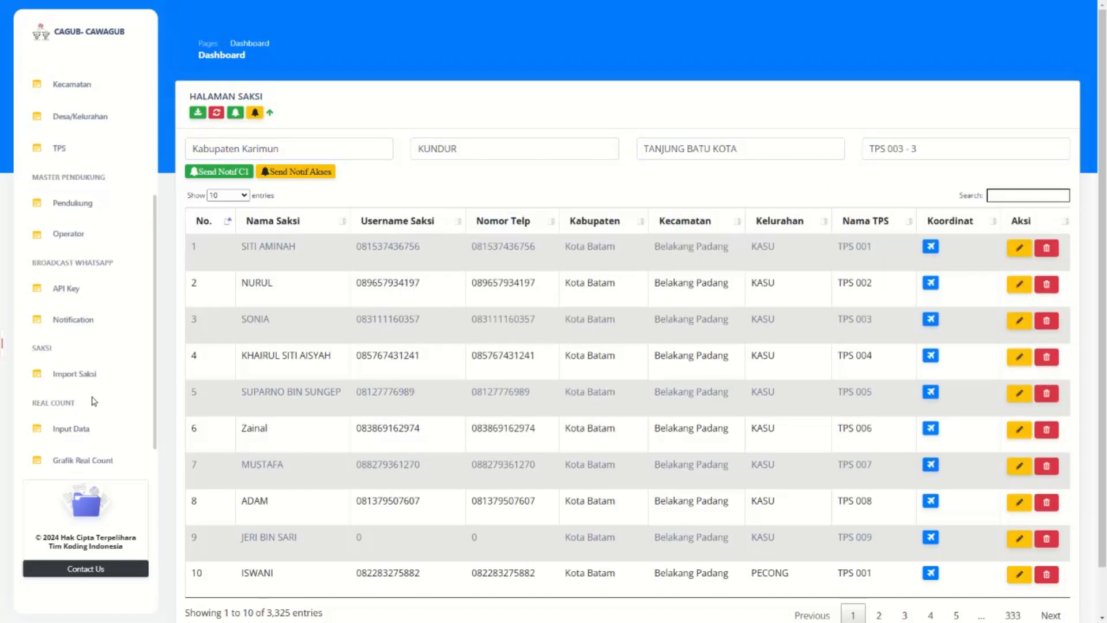
{"action": "scroll", "coordinate": [91, 401], "scroll_direction": "down", "scroll_amount": 1}
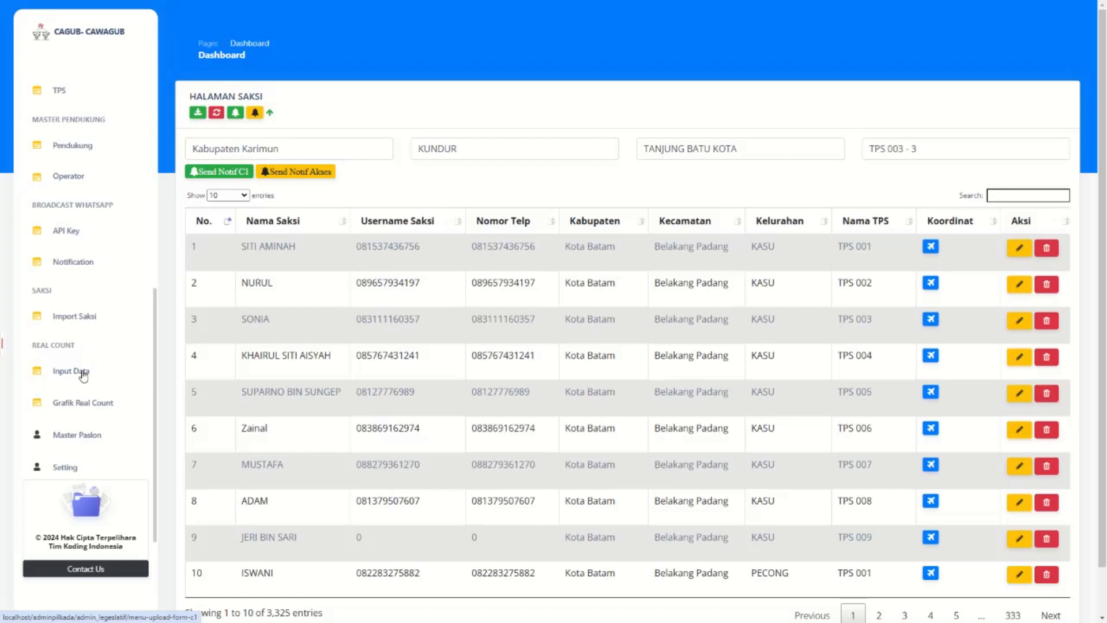
{"action": "scroll", "coordinate": [98, 413], "scroll_direction": "down", "scroll_amount": 1}
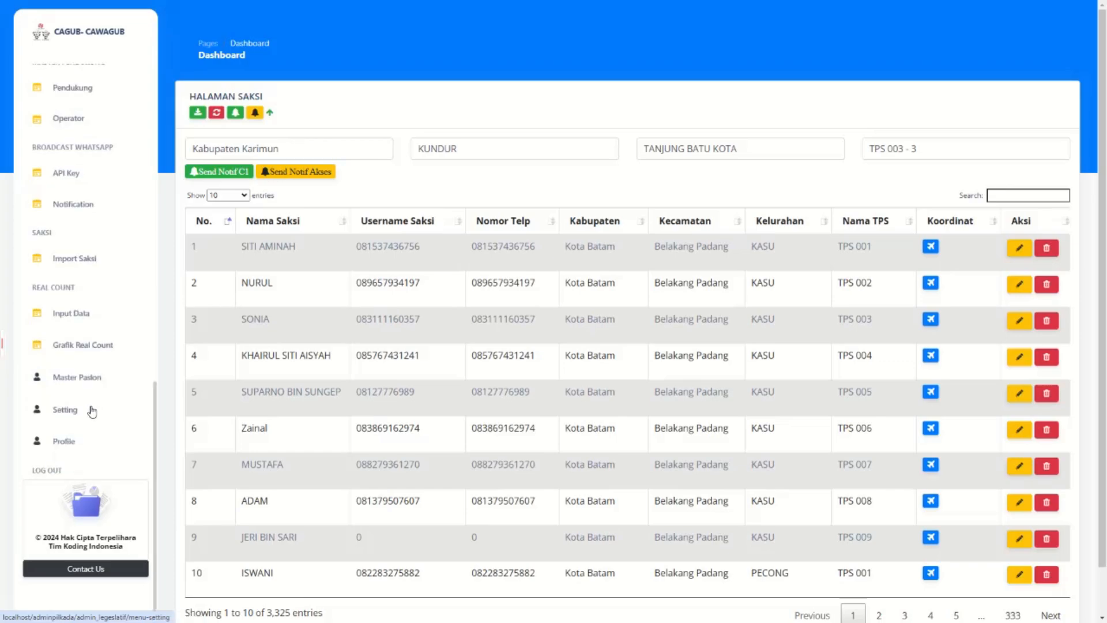
{"action": "left_click", "coordinate": [93, 384]}
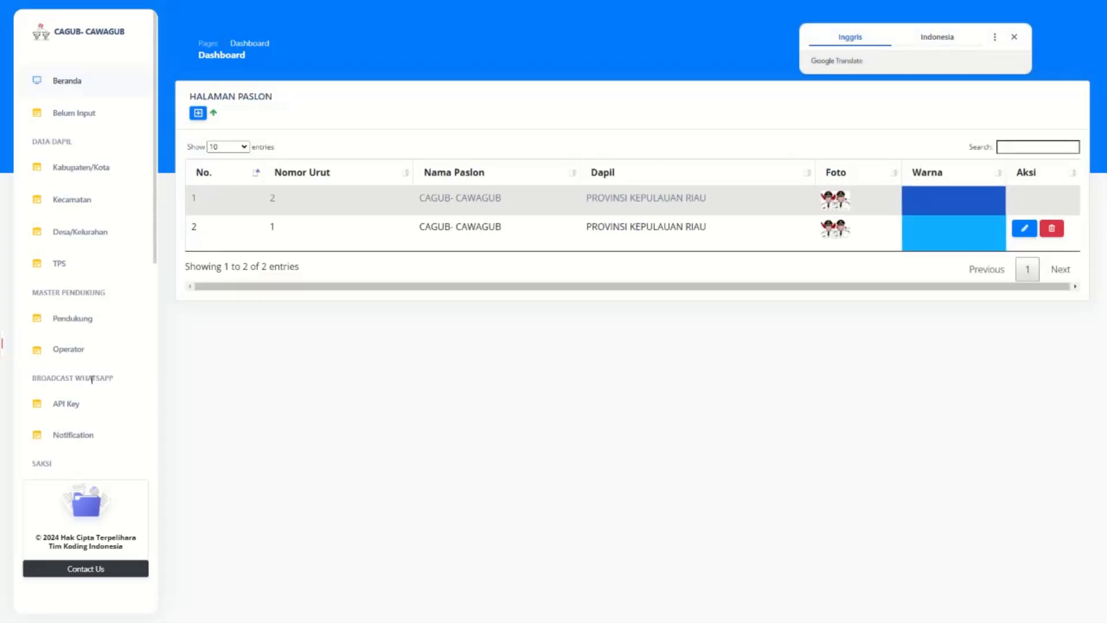
{"action": "left_click", "coordinate": [1014, 38]}
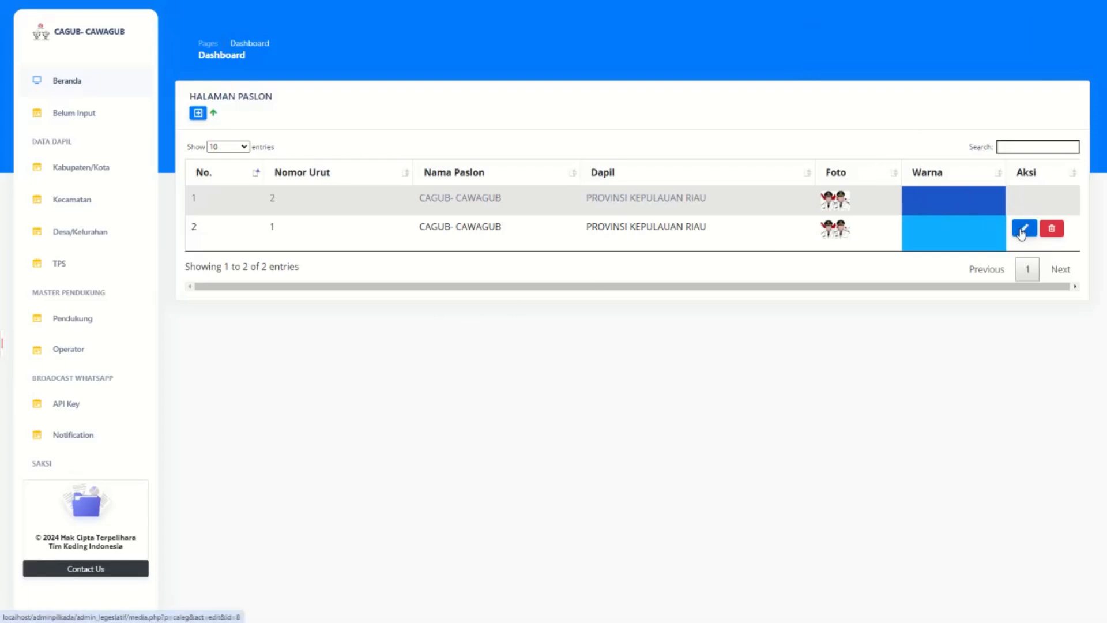
{"action": "left_click", "coordinate": [1023, 229]}
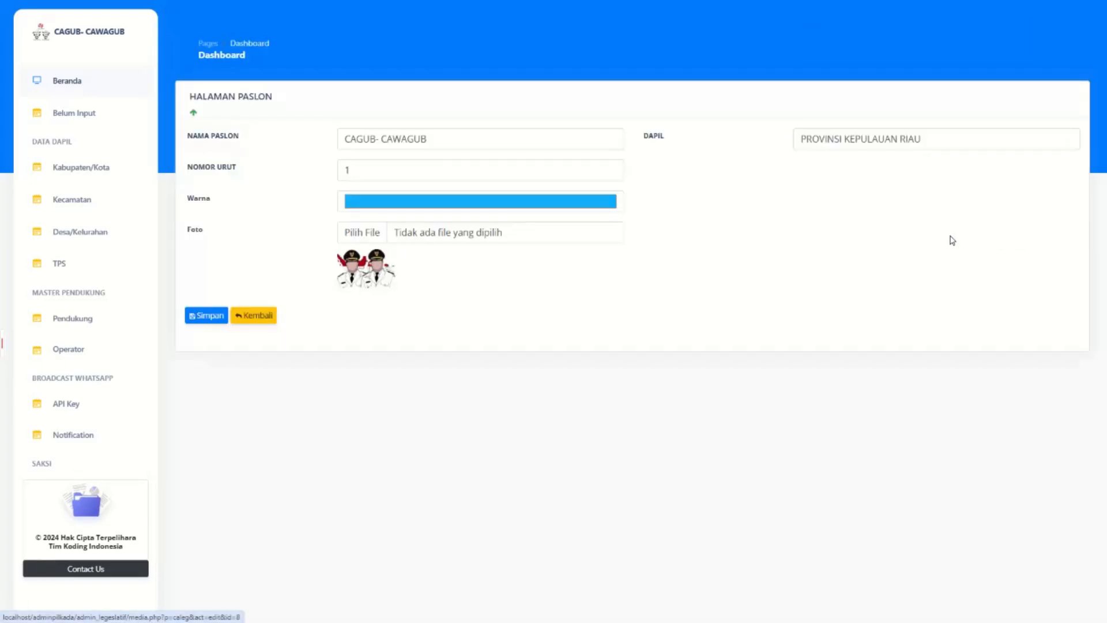
{"action": "left_click", "coordinate": [396, 207]}
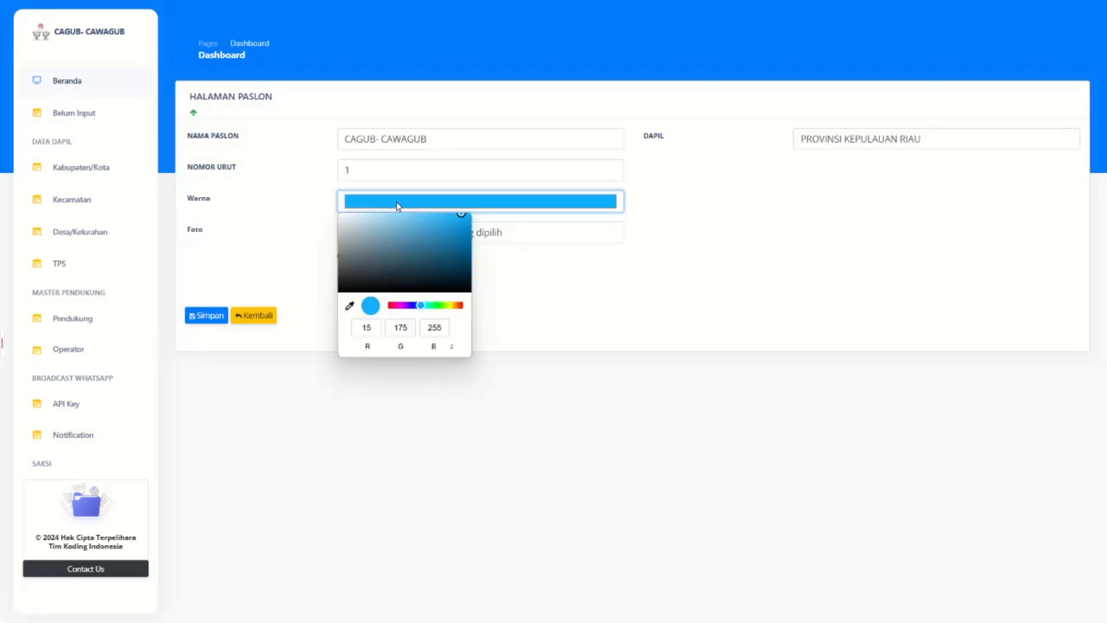
{"action": "left_click", "coordinate": [532, 304]}
Open the Setting page and inspect the main candidate pair's number, vision and mission, Dapil and photo fields.
{"action": "scroll", "coordinate": [89, 402], "scroll_direction": "down", "scroll_amount": 2}
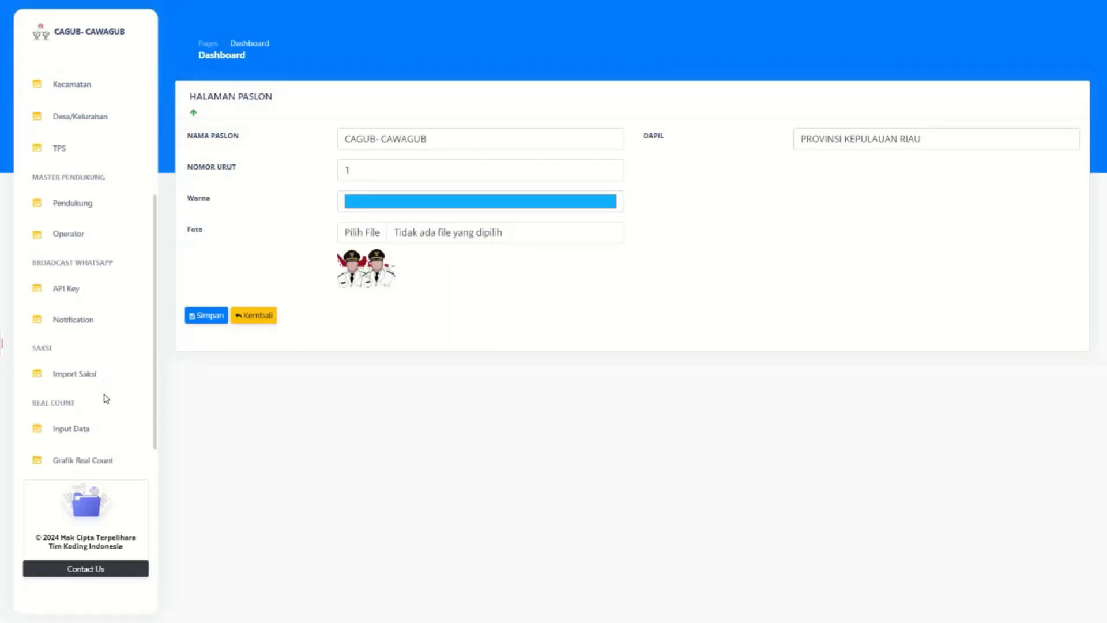
{"action": "scroll", "coordinate": [98, 415], "scroll_direction": "down", "scroll_amount": 1}
{"action": "scroll", "coordinate": [60, 464], "scroll_direction": "down", "scroll_amount": 1}
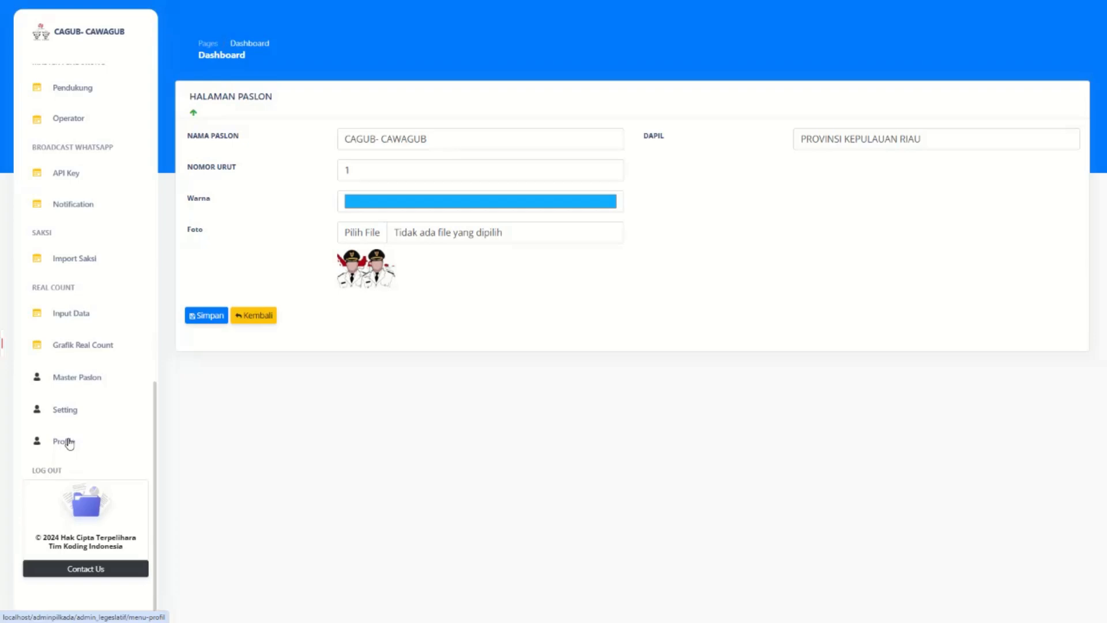
{"action": "left_click", "coordinate": [75, 411]}
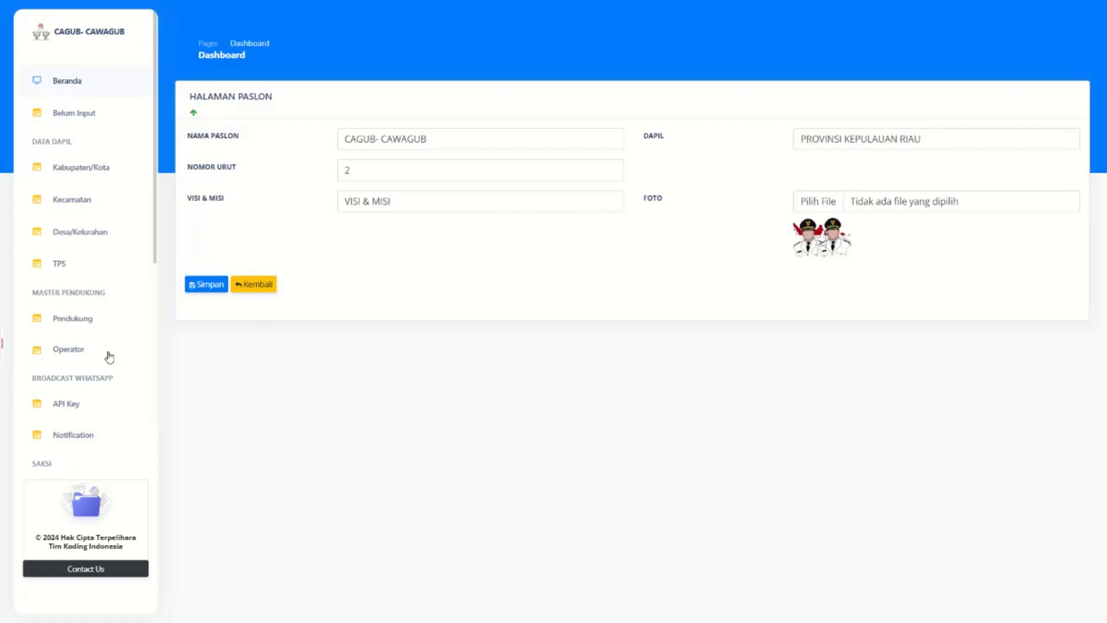
Return to the Beranda dashboard and examine the summary totals and the Perolehan Suara Paslon chart.
{"action": "scroll", "coordinate": [81, 425], "scroll_direction": "down", "scroll_amount": 1}
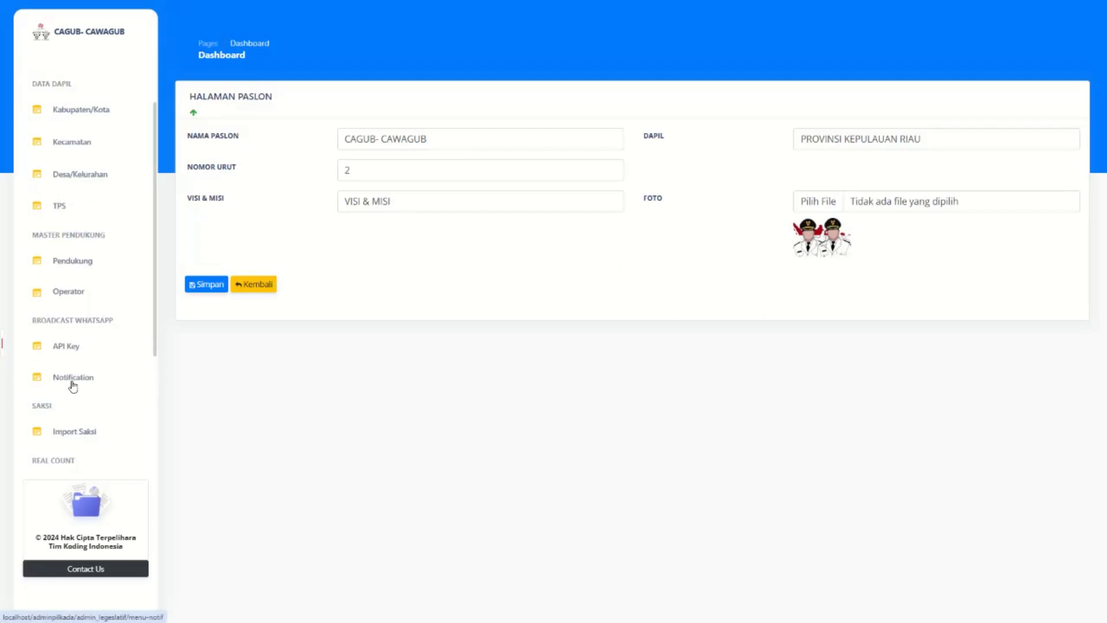
{"action": "scroll", "coordinate": [73, 386], "scroll_direction": "down", "scroll_amount": 5}
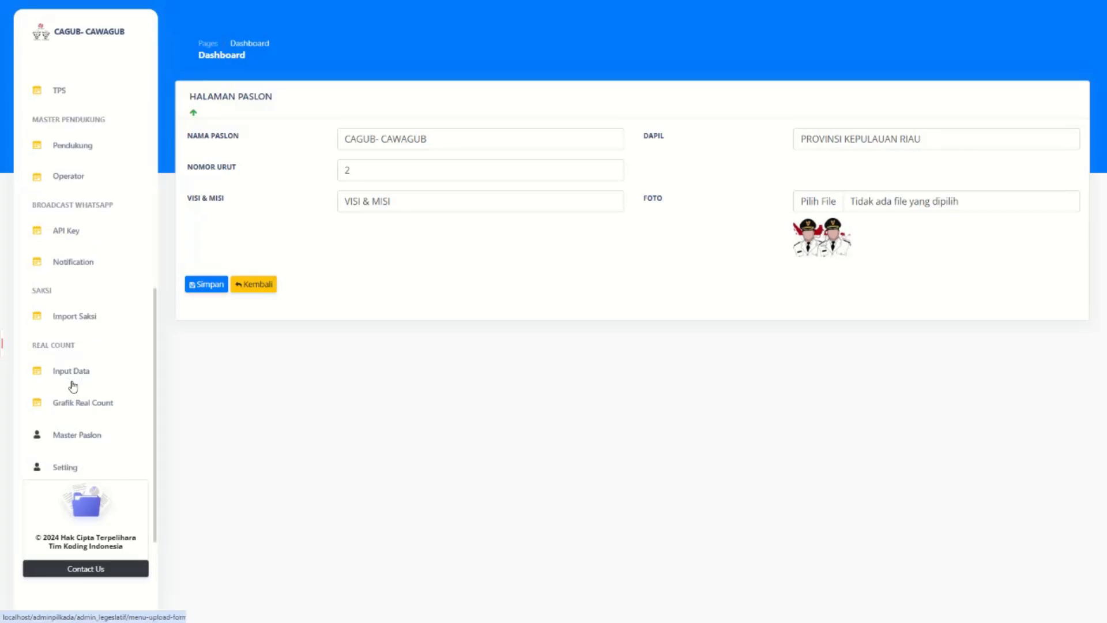
{"action": "scroll", "coordinate": [74, 385], "scroll_direction": "up", "scroll_amount": 5}
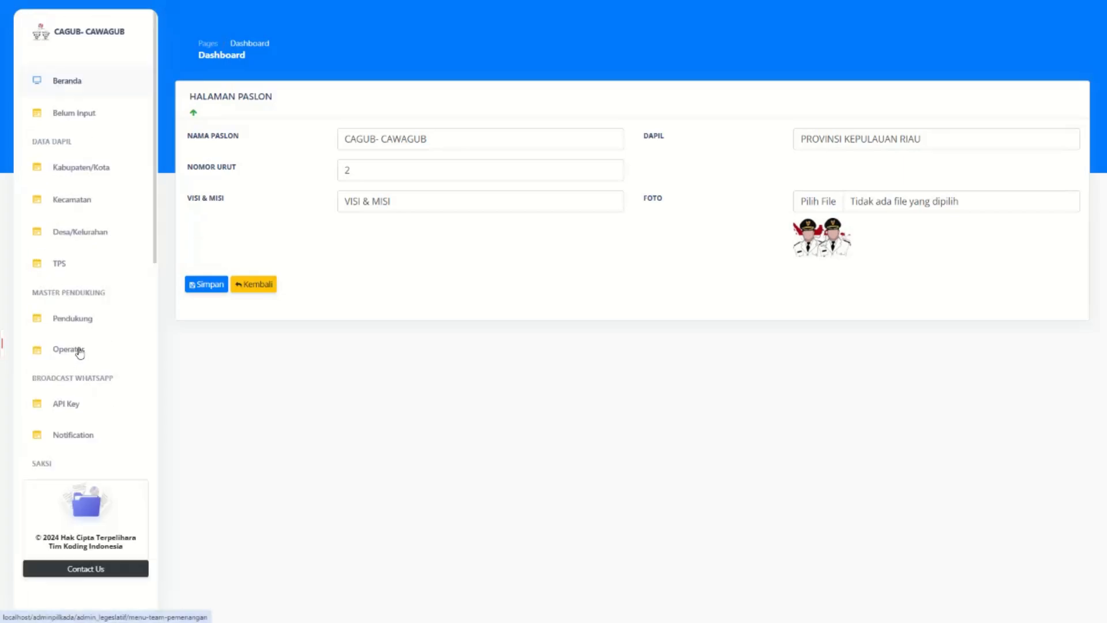
{"action": "left_click", "coordinate": [79, 80]}
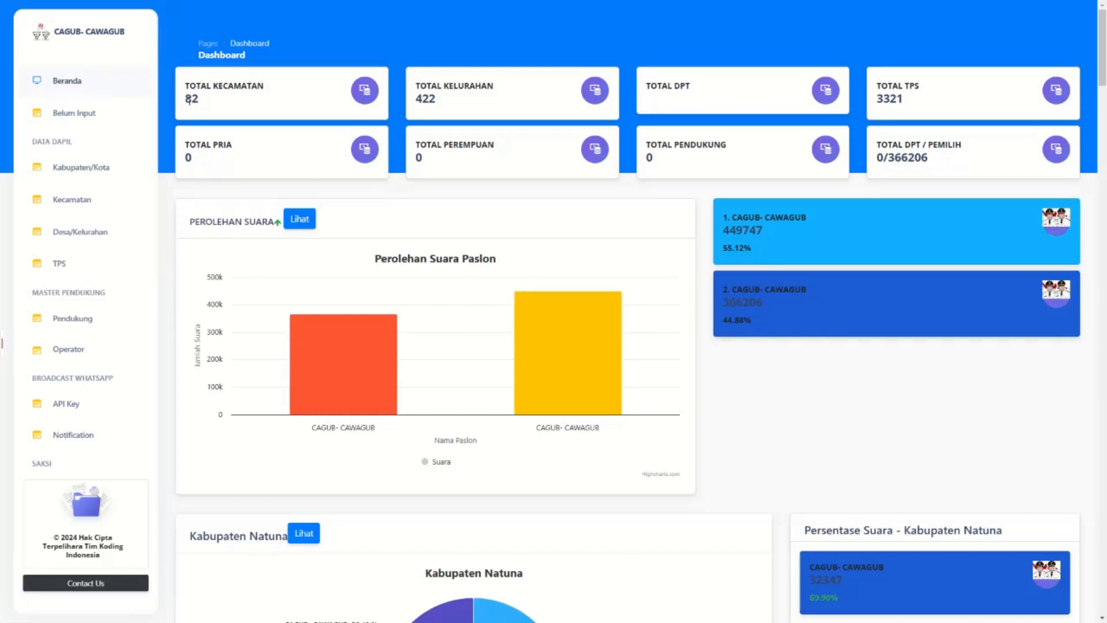
{"action": "scroll", "coordinate": [237, 246], "scroll_direction": "down", "scroll_amount": 2}
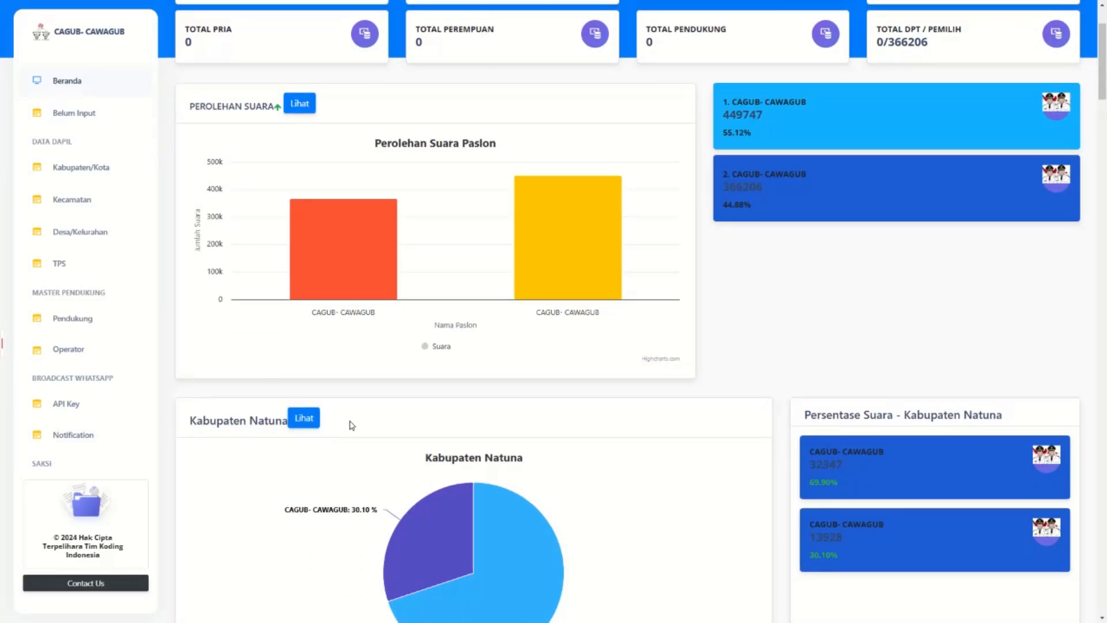
{"action": "scroll", "coordinate": [352, 425], "scroll_direction": "up", "scroll_amount": 2}
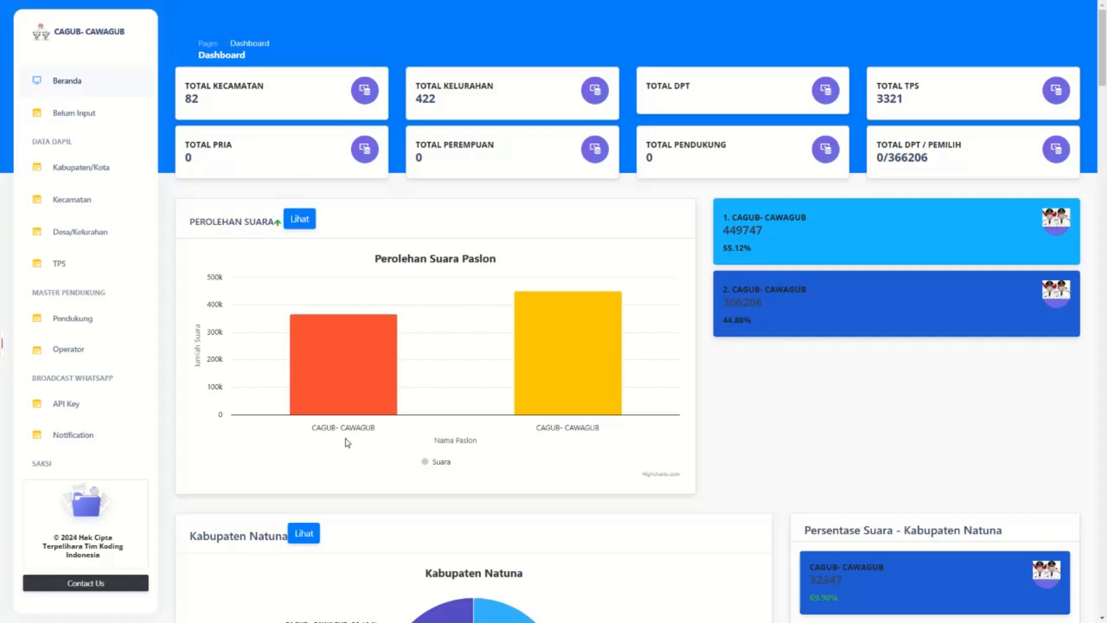
{"action": "scroll", "coordinate": [358, 383], "scroll_direction": "down", "scroll_amount": 2}
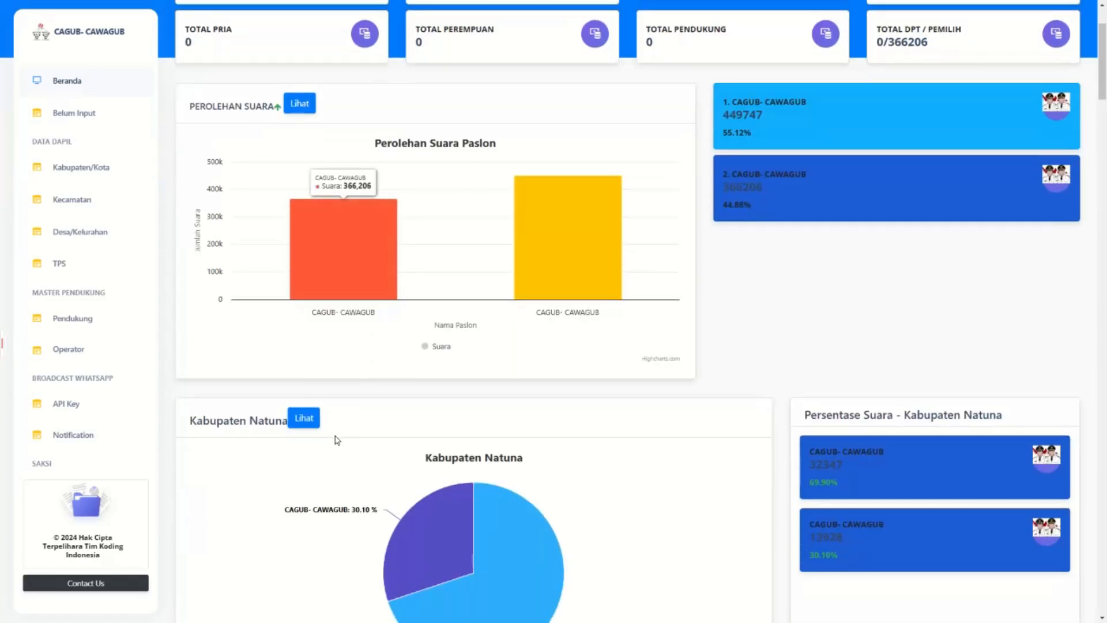
Open the detailed Kabupaten Natuna election results, view the vote distribution and candidates, and close the results page.
{"action": "left_click", "coordinate": [305, 426]}
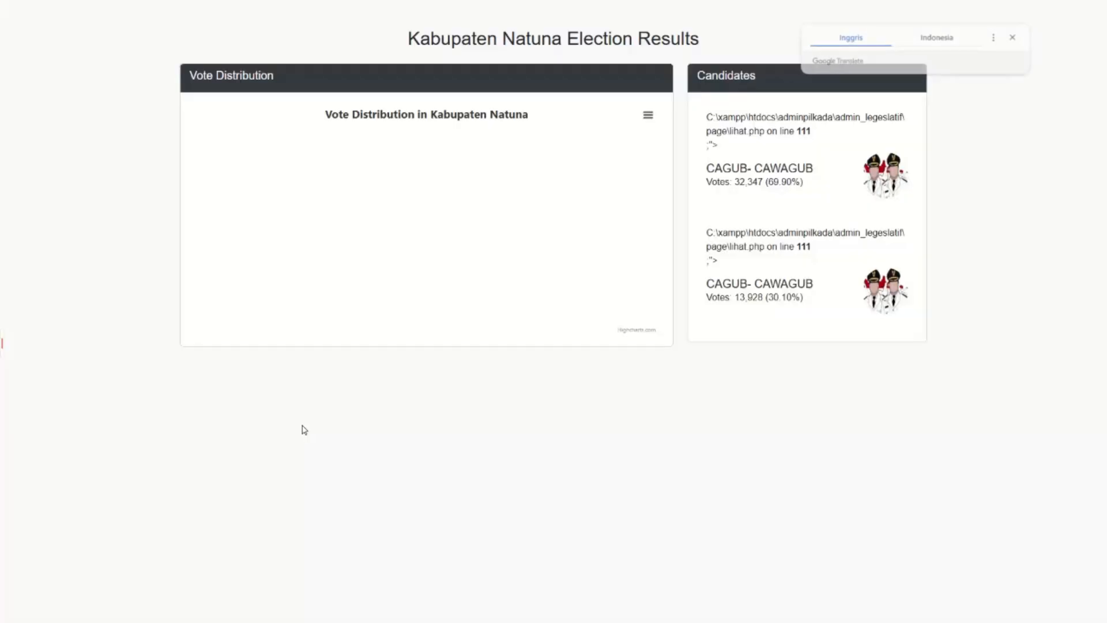
{"action": "left_click", "coordinate": [1014, 38]}
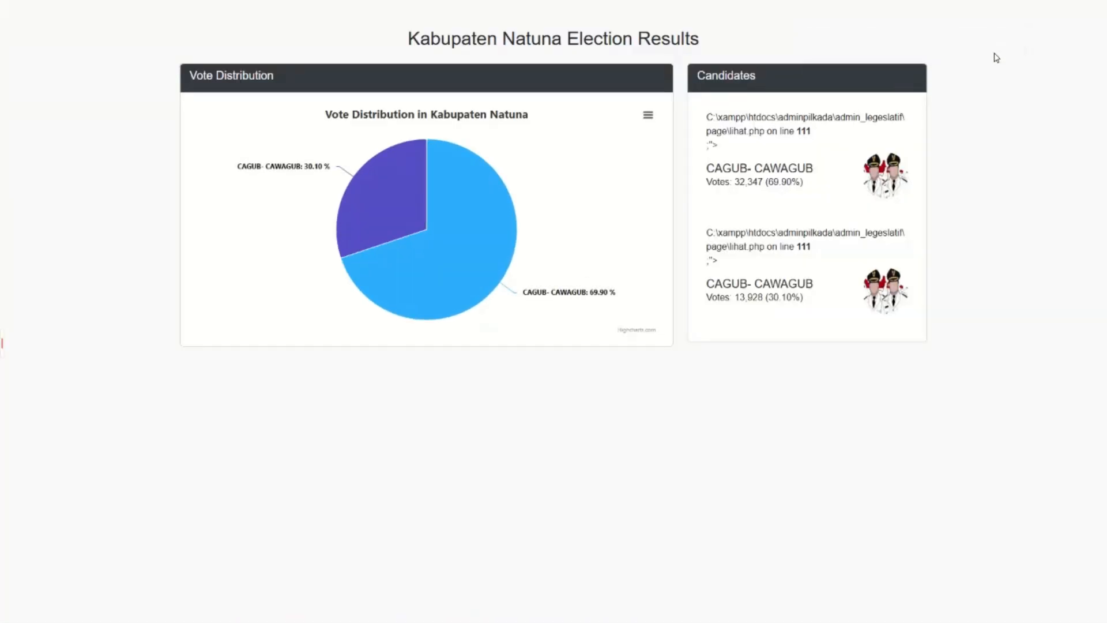
{"action": "key", "text": "ctrl+w"}
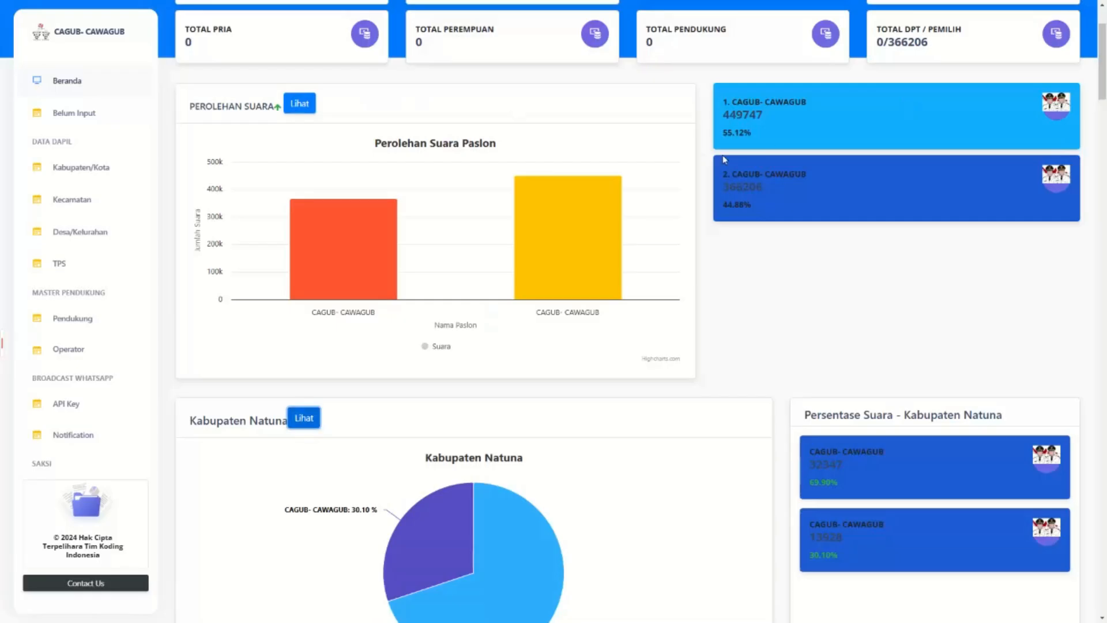
Review the dashboard's overall vote chart and the per-kabupaten vote charts from Kabupaten Natuna to Kabupaten Lingga.
{"action": "scroll", "coordinate": [443, 269], "scroll_direction": "down", "scroll_amount": 3}
{"action": "scroll", "coordinate": [428, 357], "scroll_direction": "up", "scroll_amount": 5}
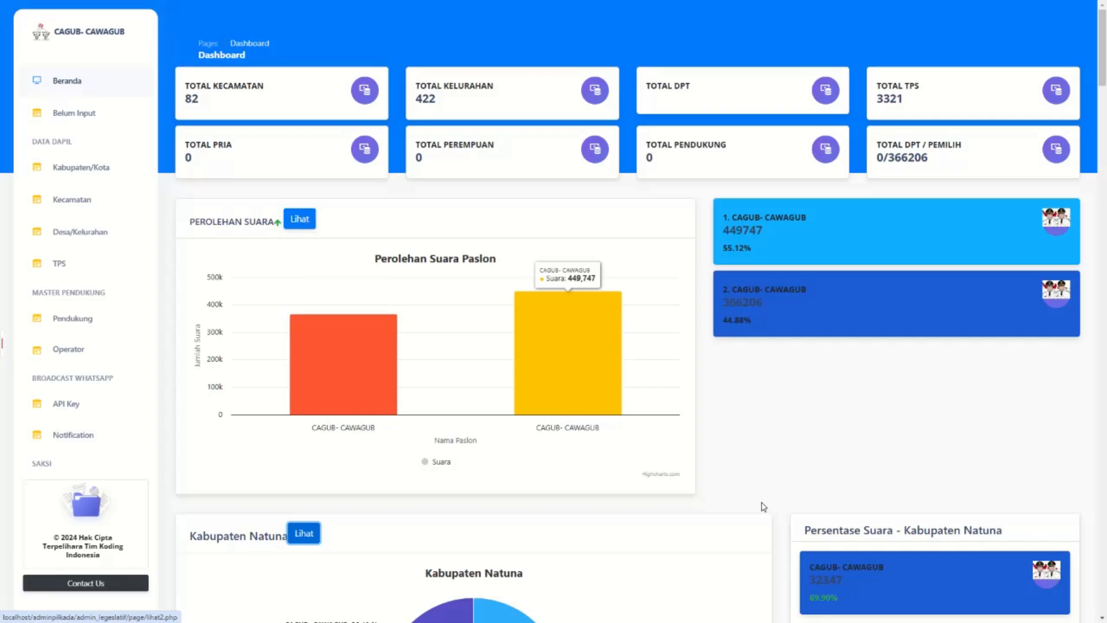
{"action": "scroll", "coordinate": [455, 461], "scroll_direction": "down", "scroll_amount": 1}
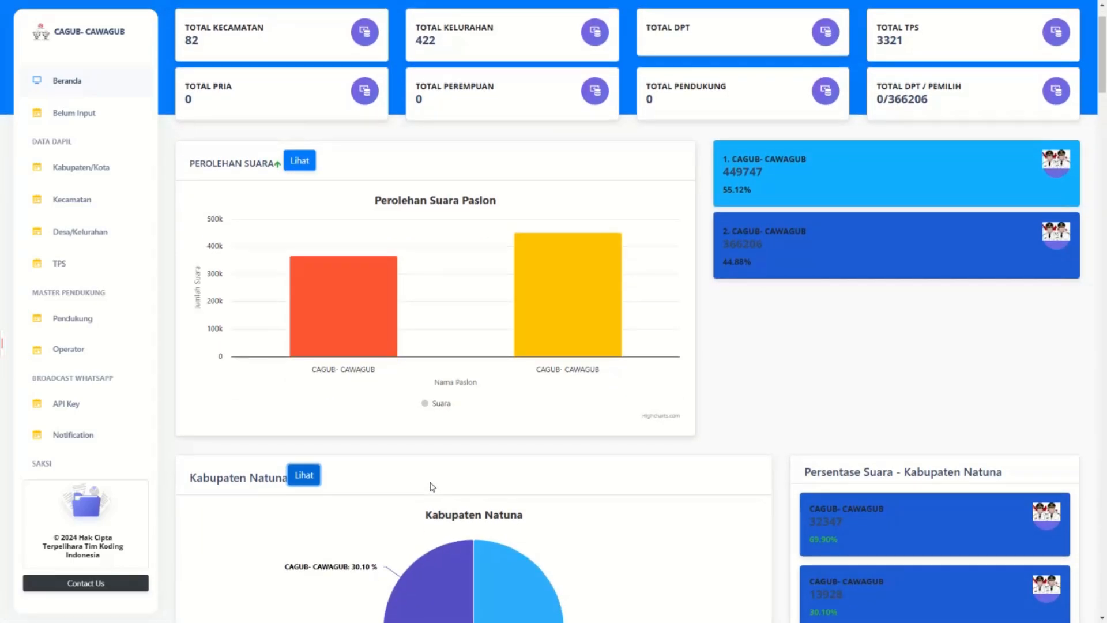
{"action": "scroll", "coordinate": [432, 486], "scroll_direction": "down", "scroll_amount": 7}
{"action": "scroll", "coordinate": [432, 486], "scroll_direction": "down", "scroll_amount": 4}
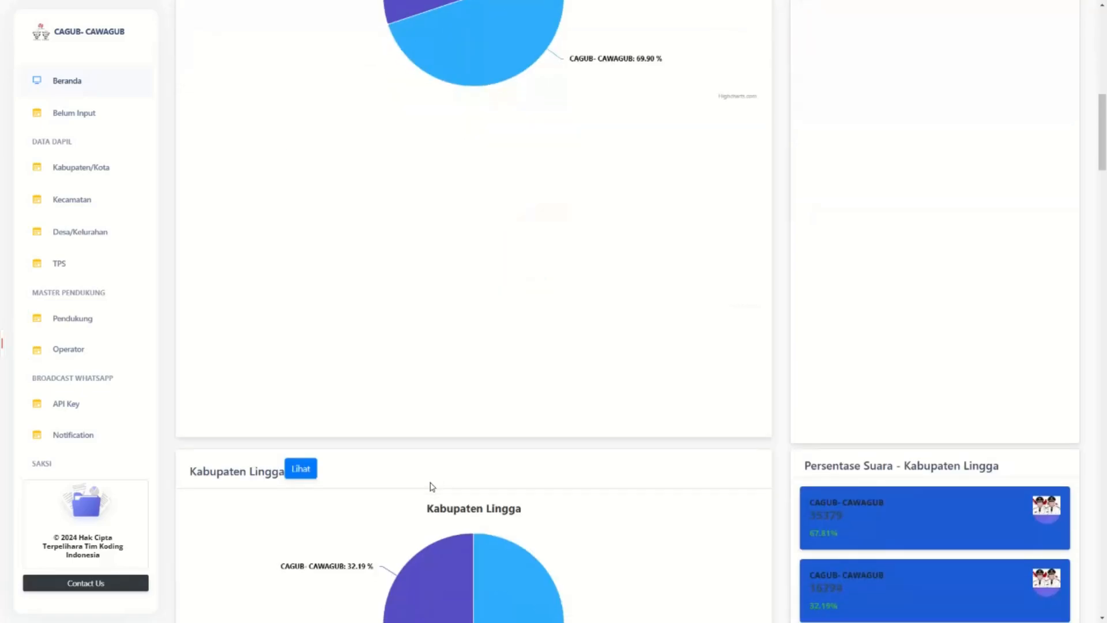
Open the detailed results for the overall Perolehan Suara and survey the candidate totals and the per-region result cards.
{"action": "scroll", "coordinate": [423, 394], "scroll_direction": "up", "scroll_amount": 8}
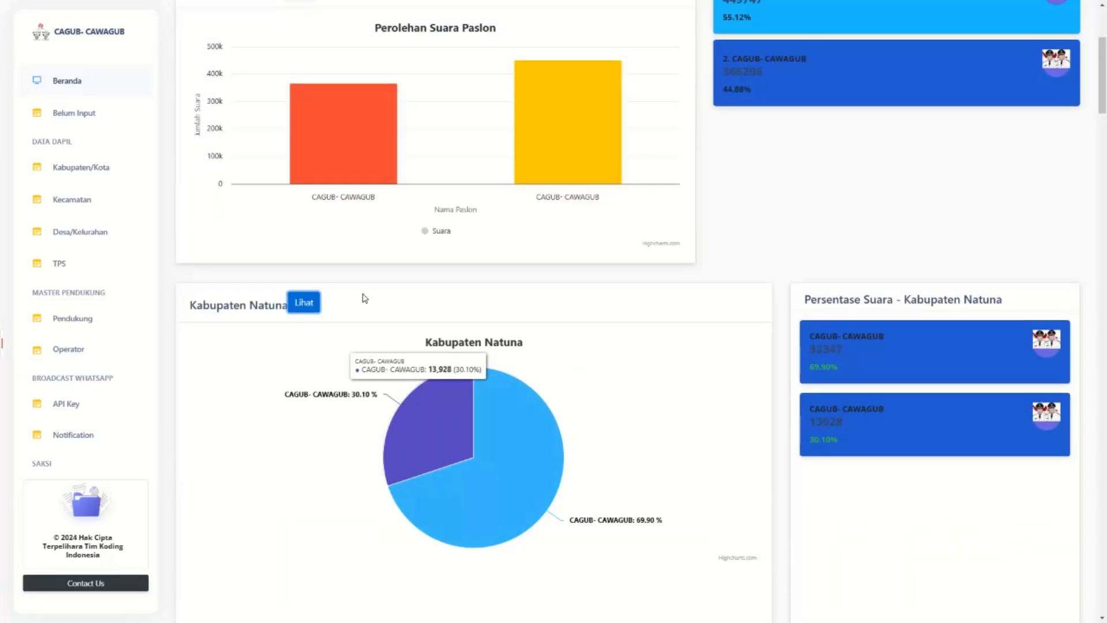
{"action": "scroll", "coordinate": [363, 281], "scroll_direction": "up", "scroll_amount": 4}
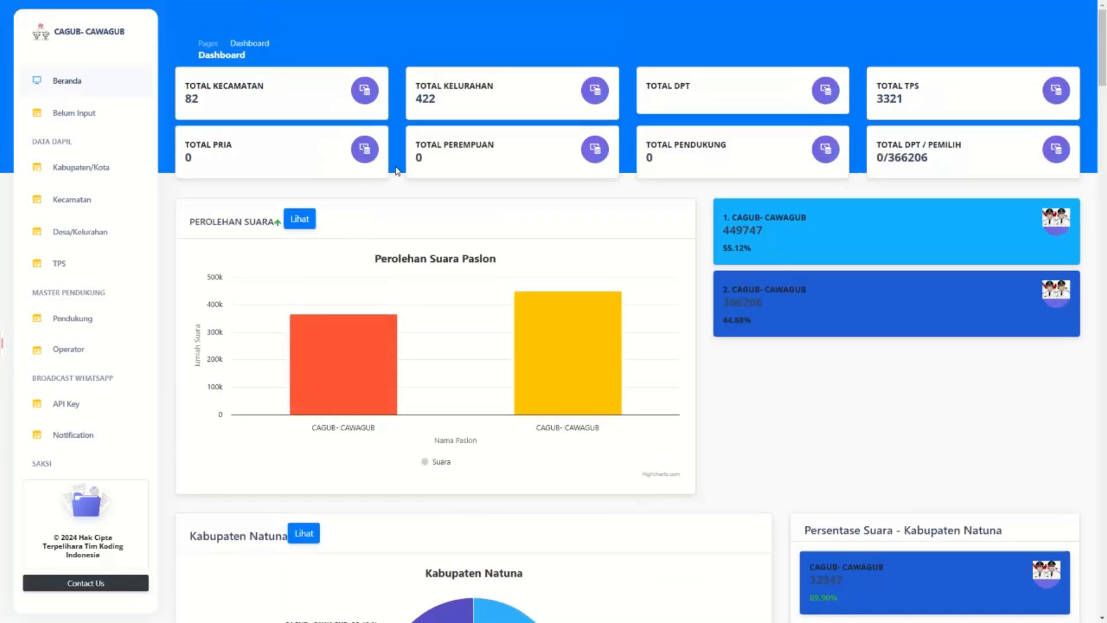
{"action": "left_click", "coordinate": [300, 224]}
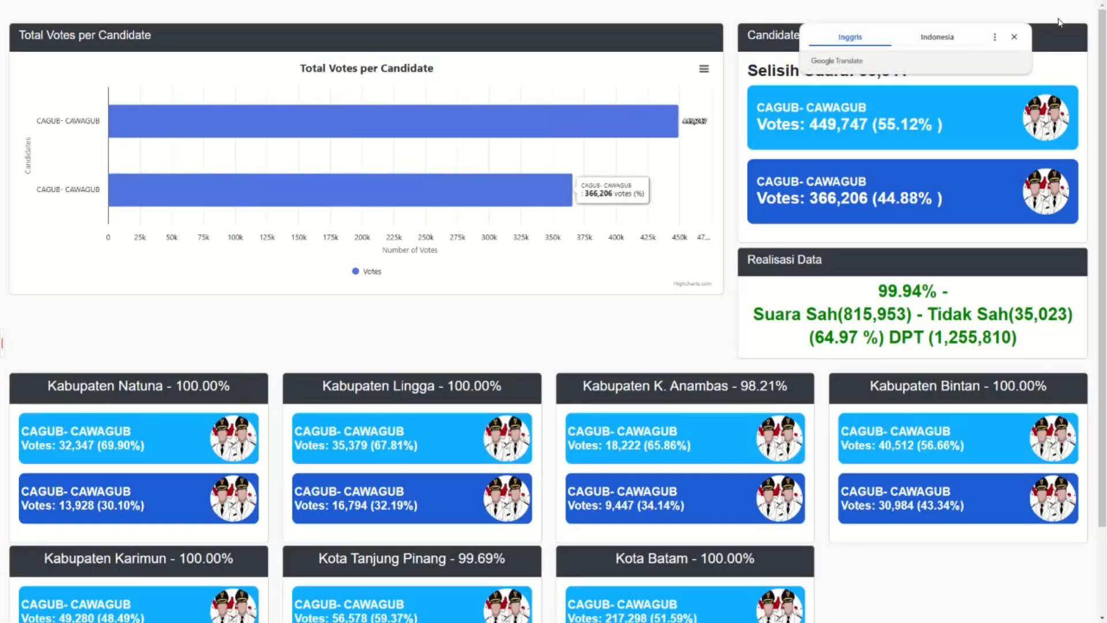
{"action": "scroll", "coordinate": [908, 168], "scroll_direction": "down", "scroll_amount": 2}
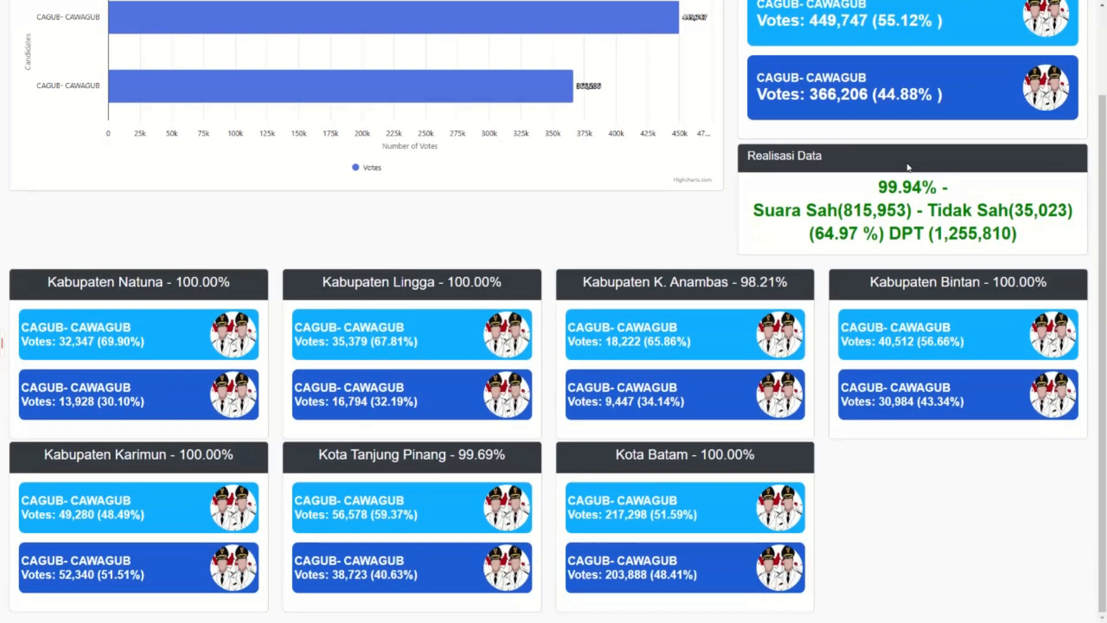
{"action": "scroll", "coordinate": [908, 167], "scroll_direction": "up", "scroll_amount": 1}
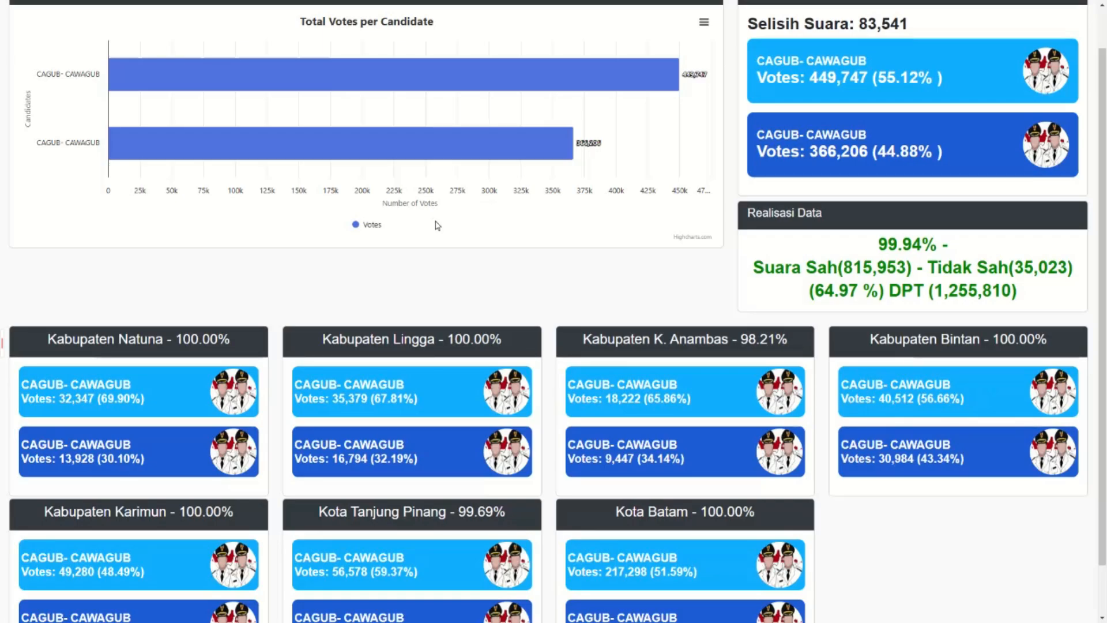
{"action": "scroll", "coordinate": [437, 226], "scroll_direction": "up", "scroll_amount": 1}
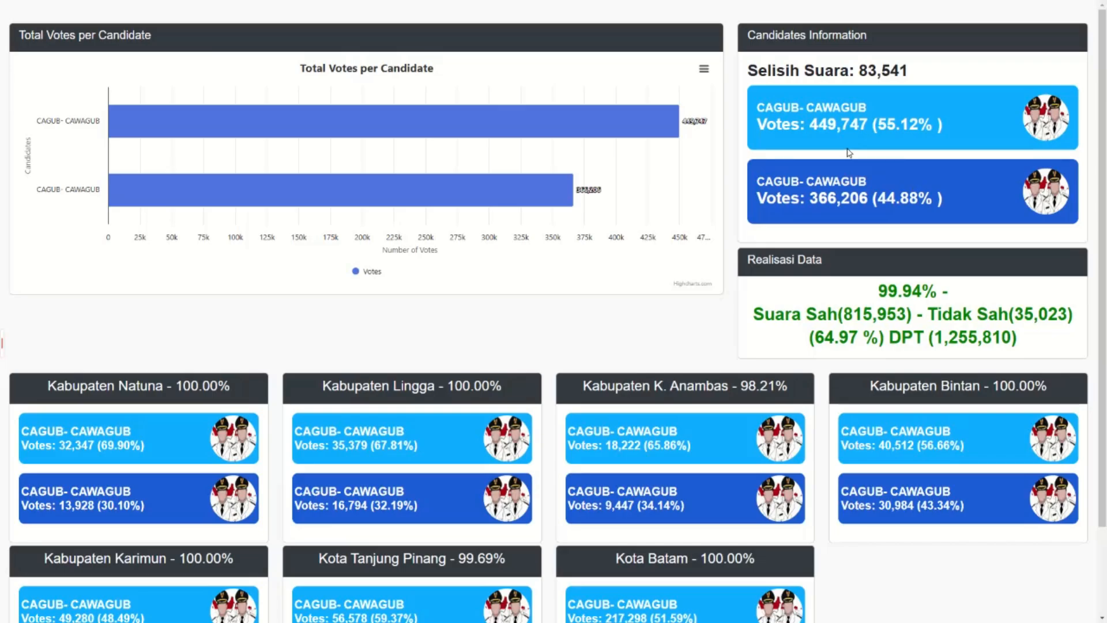
Examine the Selisih Suara and candidate votes, plus the completion, valid and invalid votes, turnout and DPT figures under Realisasi Data.
{"action": "left_click_drag", "start_coordinate": [771, 70], "coordinate": [859, 70]}
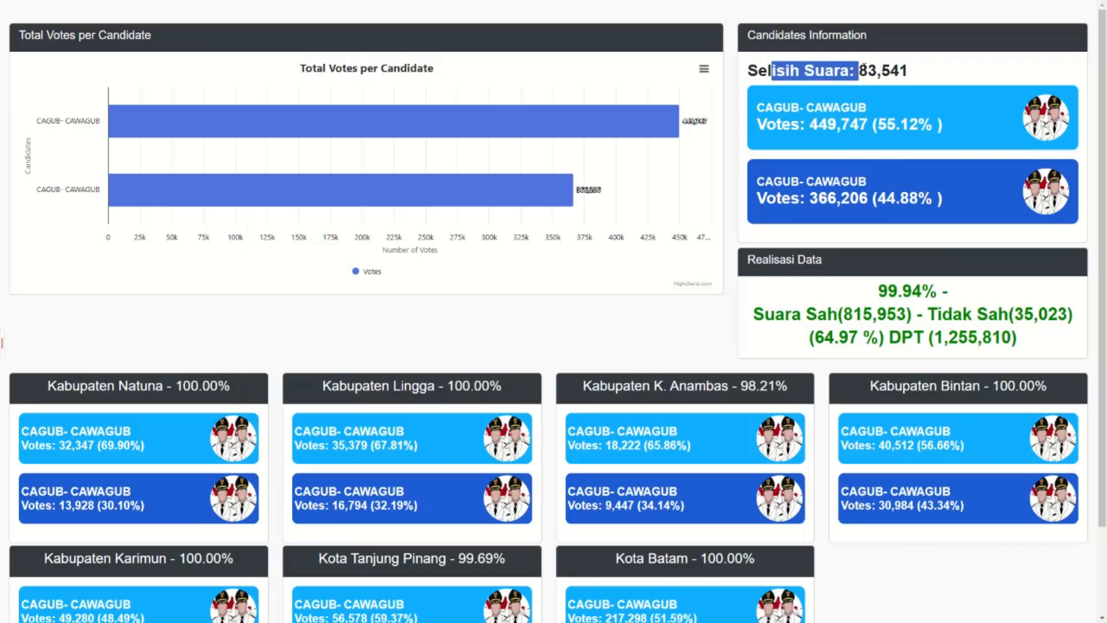
{"action": "left_click", "coordinate": [824, 127]}
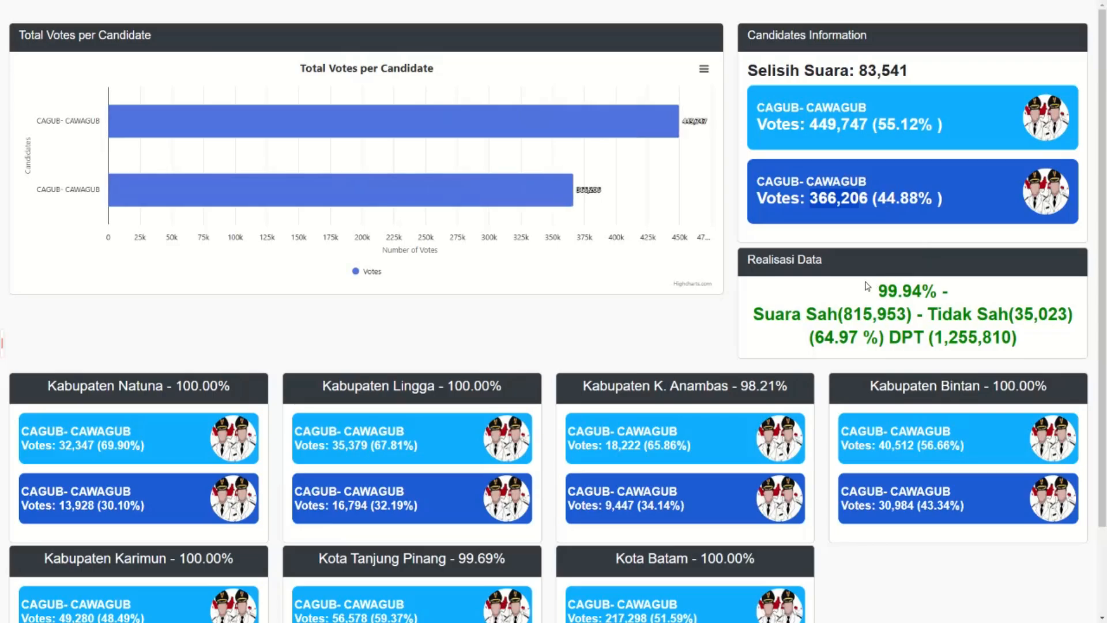
{"action": "left_click_drag", "start_coordinate": [873, 290], "coordinate": [938, 288]}
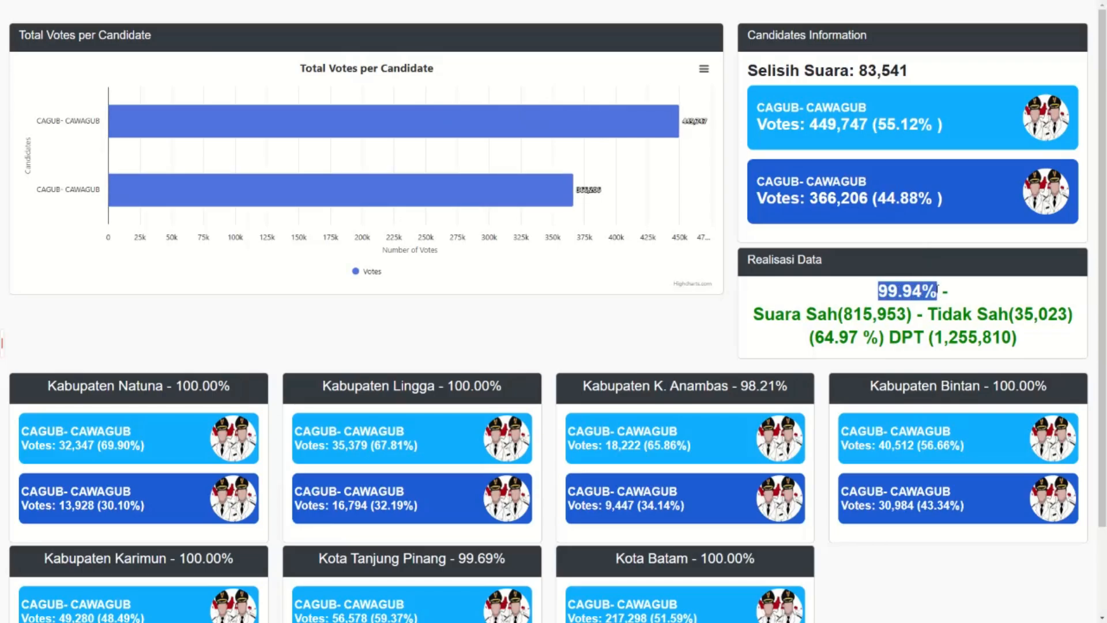
{"action": "left_click_drag", "start_coordinate": [754, 314], "coordinate": [1015, 314]}
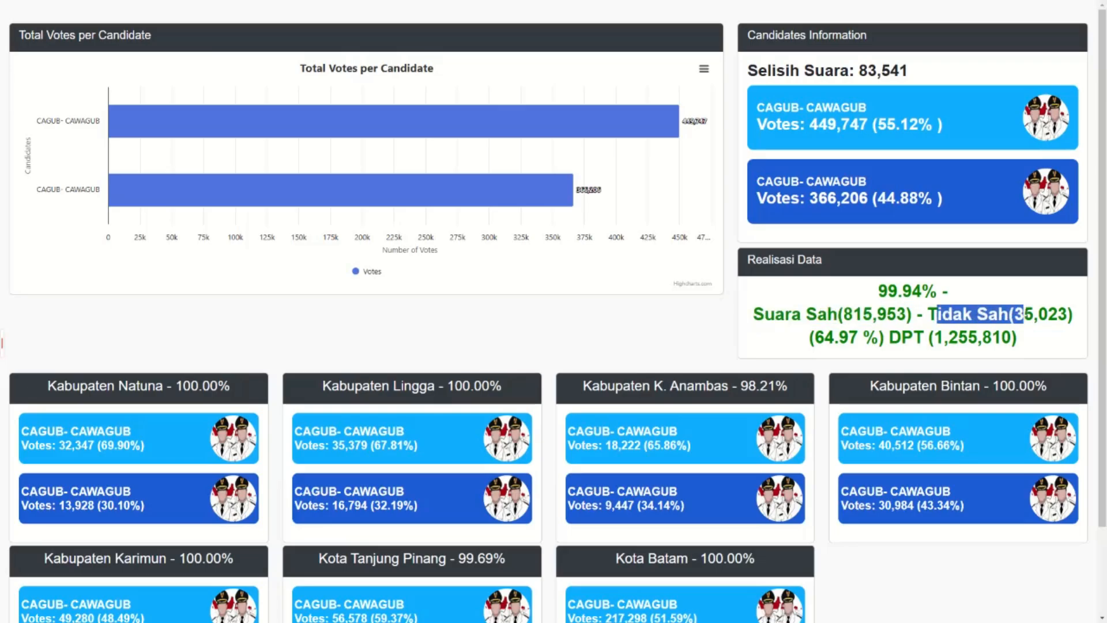
{"action": "left_click", "coordinate": [845, 333]}
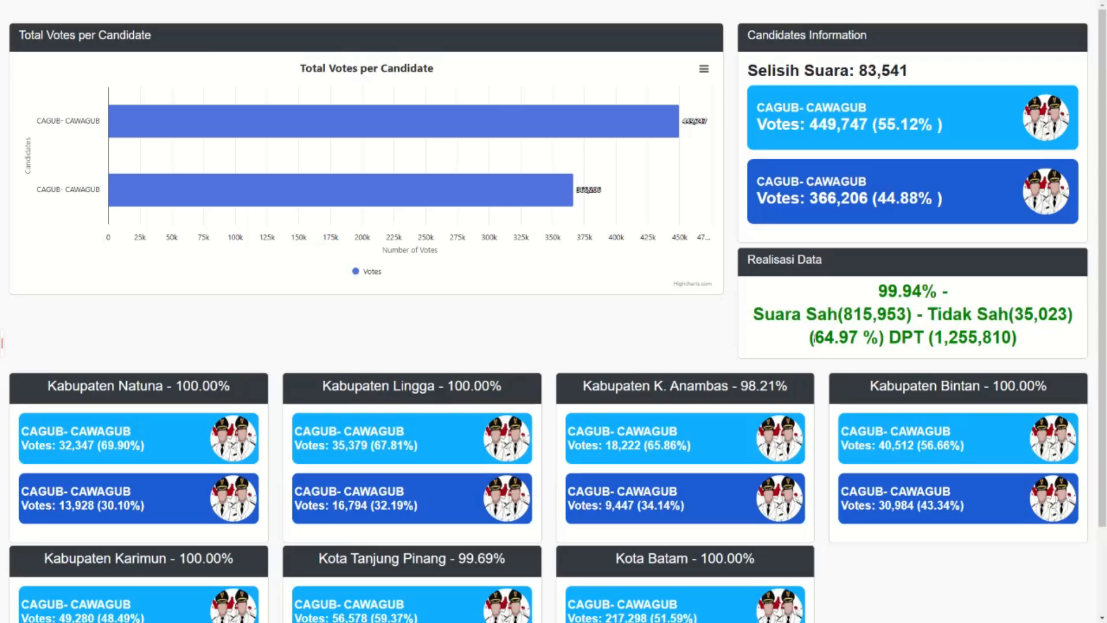
{"action": "left_click_drag", "start_coordinate": [810, 337], "coordinate": [863, 336]}
{"action": "left_click_drag", "start_coordinate": [813, 337], "coordinate": [879, 337]}
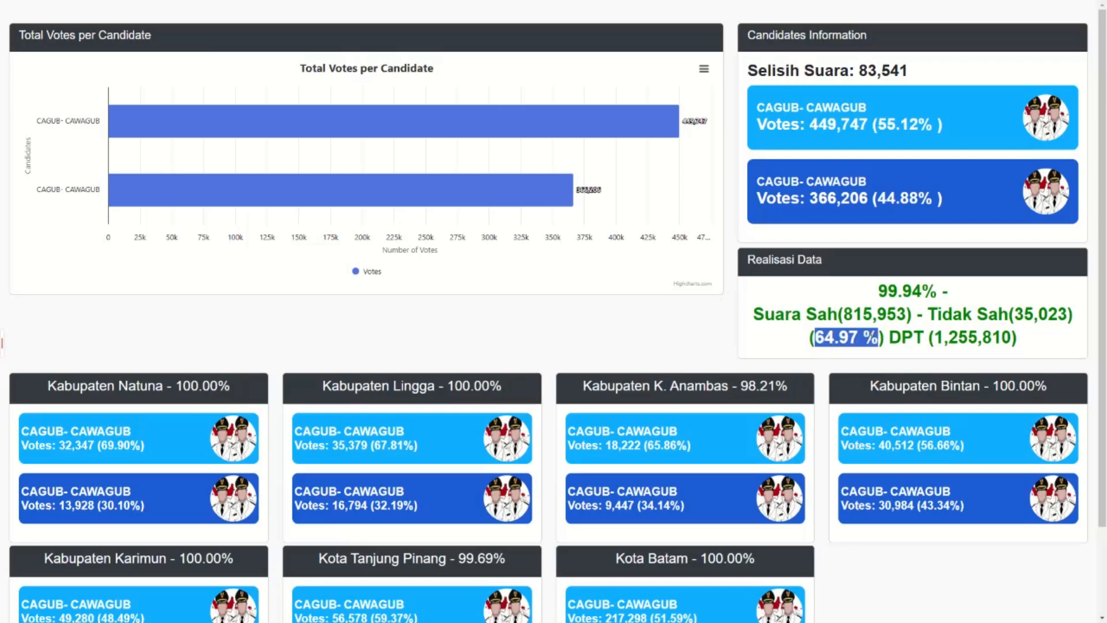
{"action": "triple_click", "coordinate": [934, 333]}
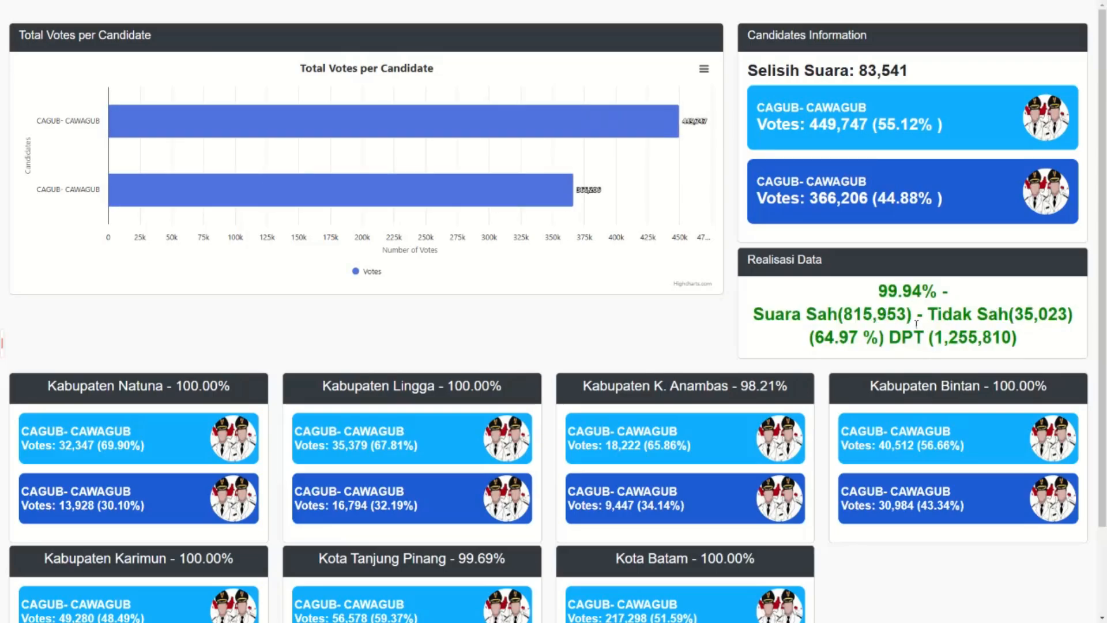
{"action": "left_click_drag", "start_coordinate": [939, 337], "coordinate": [1010, 339]}
{"action": "left_click", "coordinate": [1008, 339]}
Inspect the regional result cards, highlighting the candidate votes in Kabupaten Bintan and the completion percentage of Kota Batam.
{"action": "scroll", "coordinate": [482, 339], "scroll_direction": "down", "scroll_amount": 2}
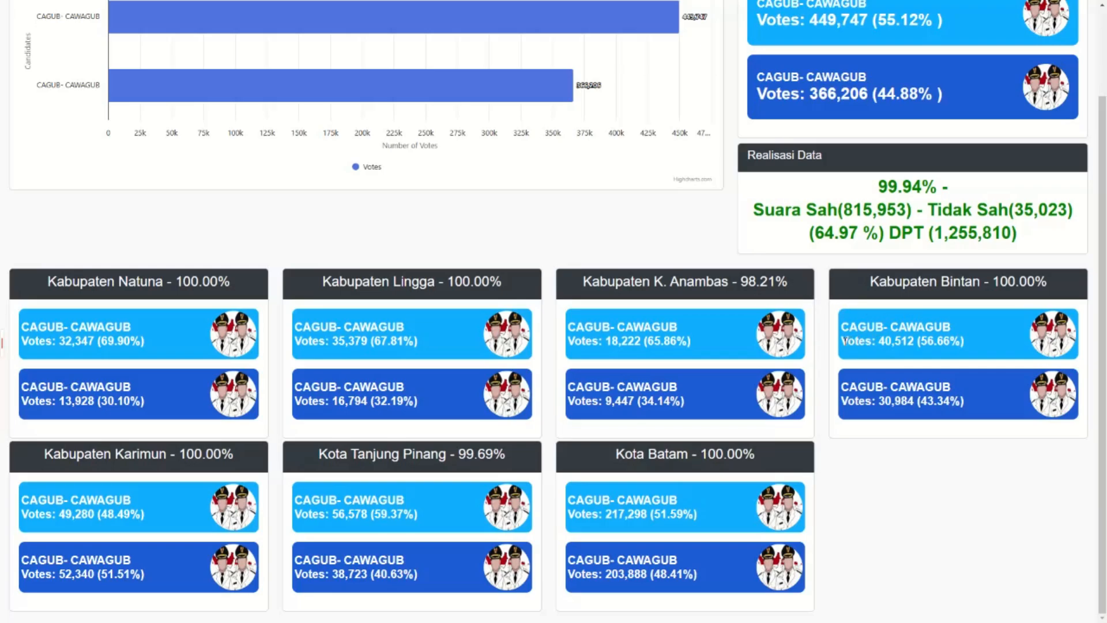
{"action": "left_click_drag", "start_coordinate": [842, 341], "coordinate": [915, 341]}
{"action": "left_click_drag", "start_coordinate": [964, 402], "coordinate": [841, 328]}
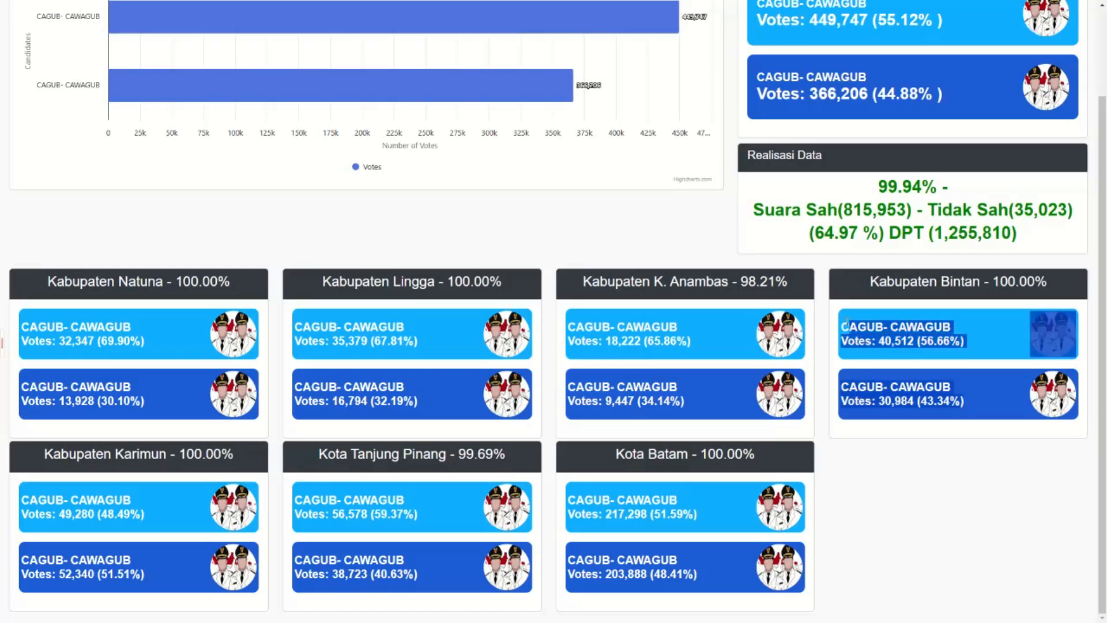
{"action": "left_click", "coordinate": [842, 340]}
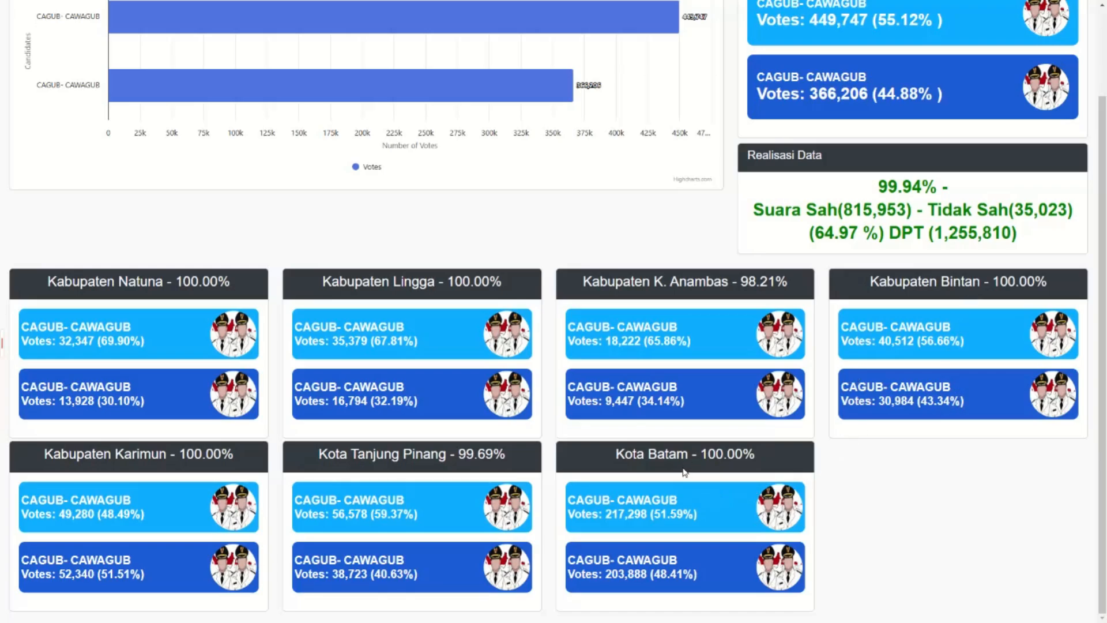
{"action": "left_click_drag", "start_coordinate": [701, 455], "coordinate": [766, 460]}
Examine the Total Votes per Candidate chart, check its view, print and download options, and review the results page again.
{"action": "scroll", "coordinate": [706, 333], "scroll_direction": "up", "scroll_amount": 2}
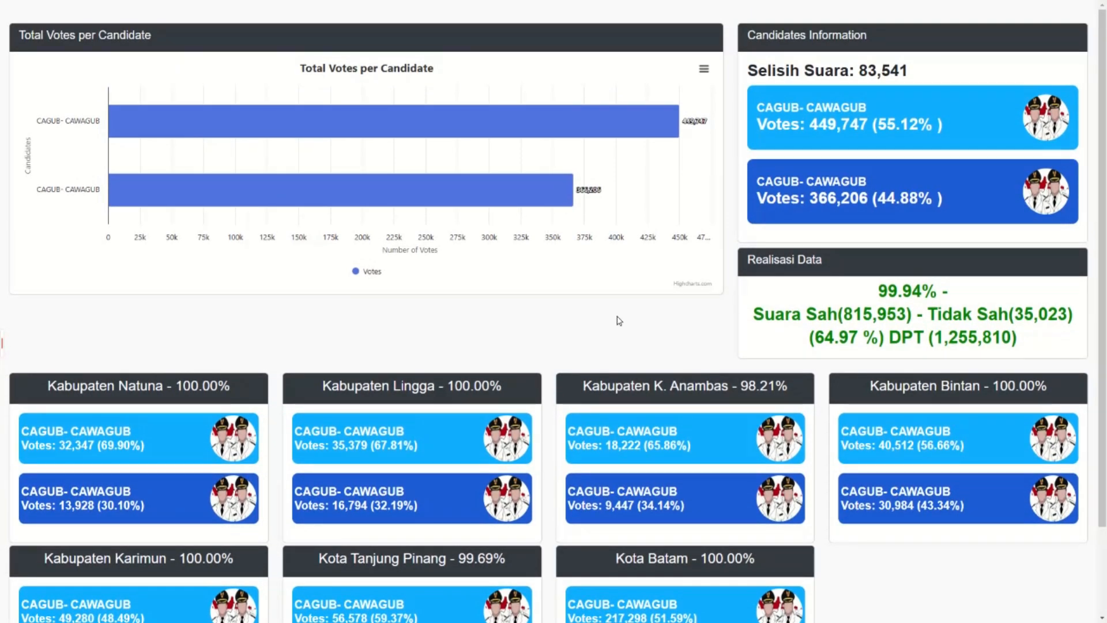
{"action": "mouse_move", "coordinate": [478, 105]}
{"action": "mouse_move", "coordinate": [404, 191]}
{"action": "left_click", "coordinate": [703, 69]}
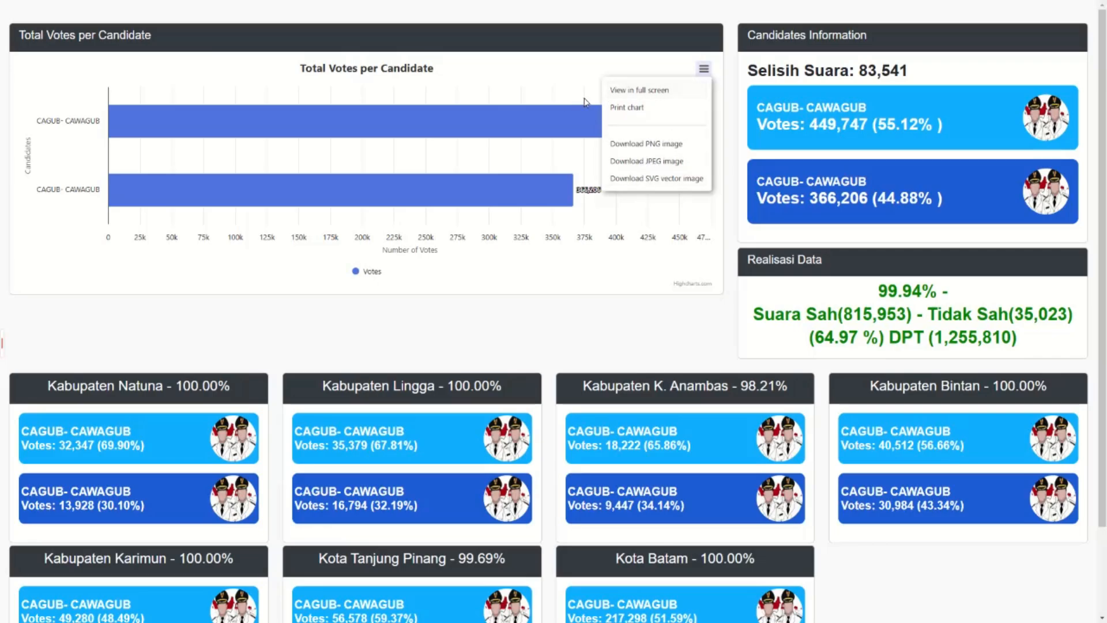
{"action": "left_click", "coordinate": [704, 69]}
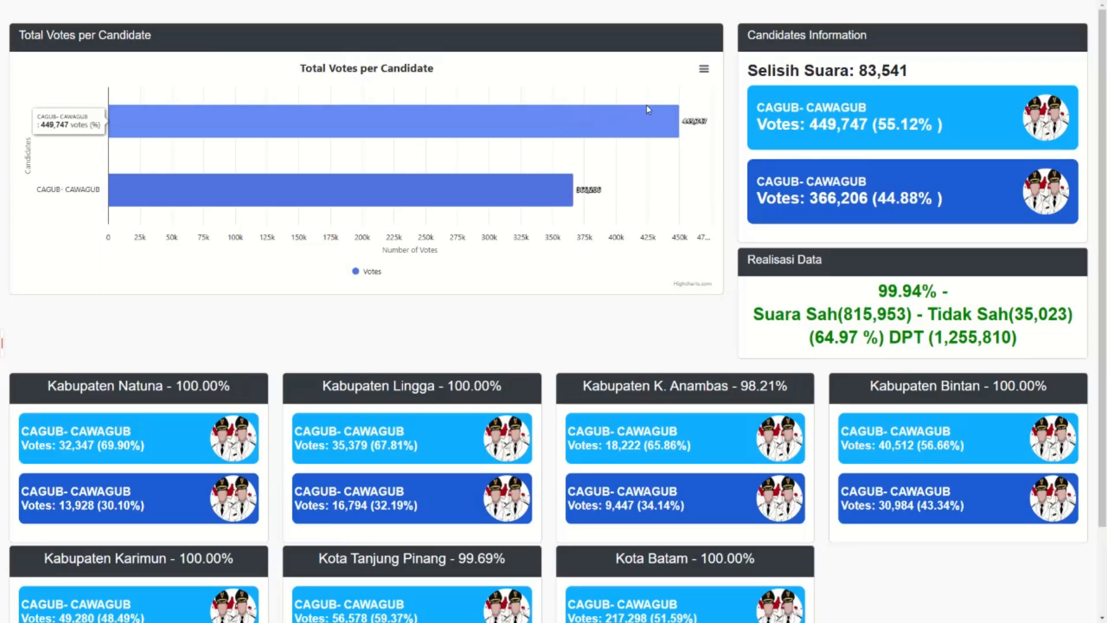
{"action": "scroll", "coordinate": [648, 110], "scroll_direction": "down", "scroll_amount": 1}
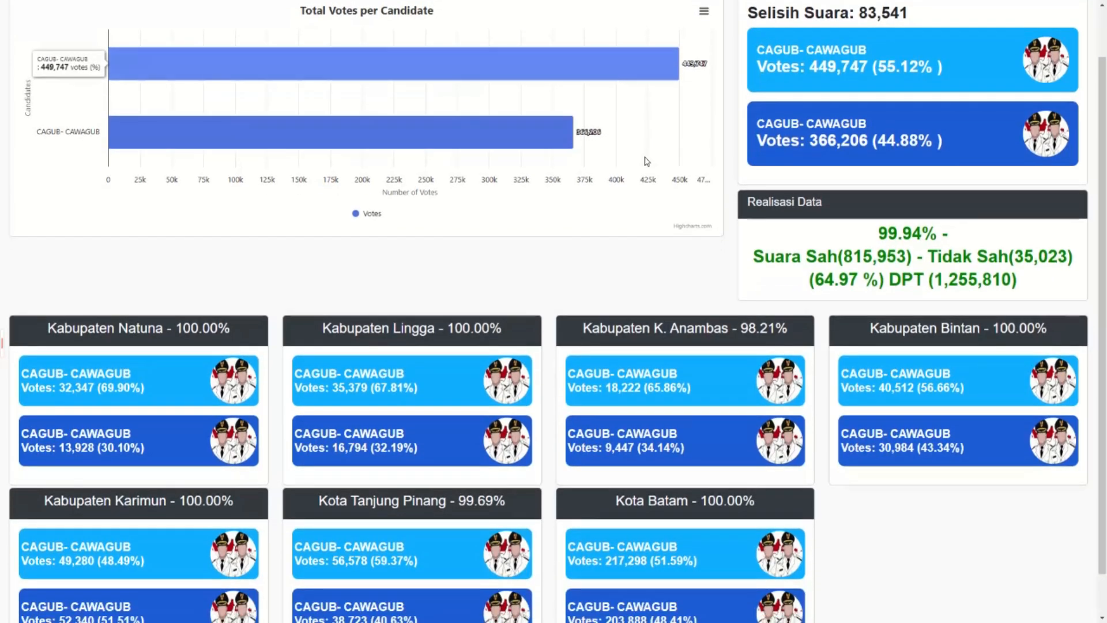
{"action": "scroll", "coordinate": [643, 168], "scroll_direction": "up", "scroll_amount": 1}
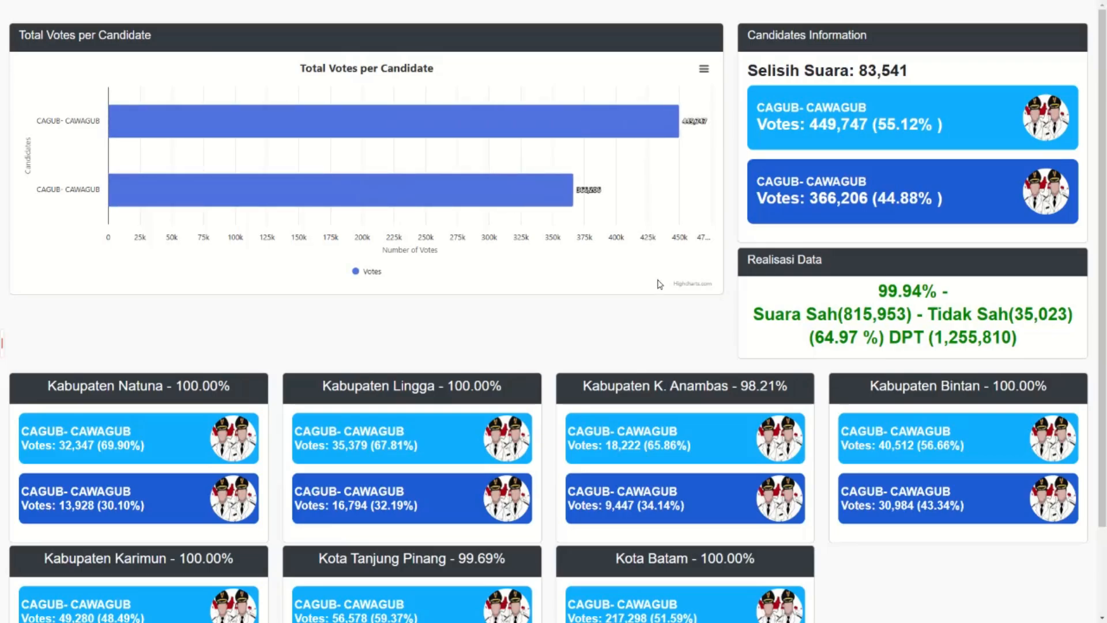
{"action": "scroll", "coordinate": [657, 288], "scroll_direction": "down", "scroll_amount": 2}
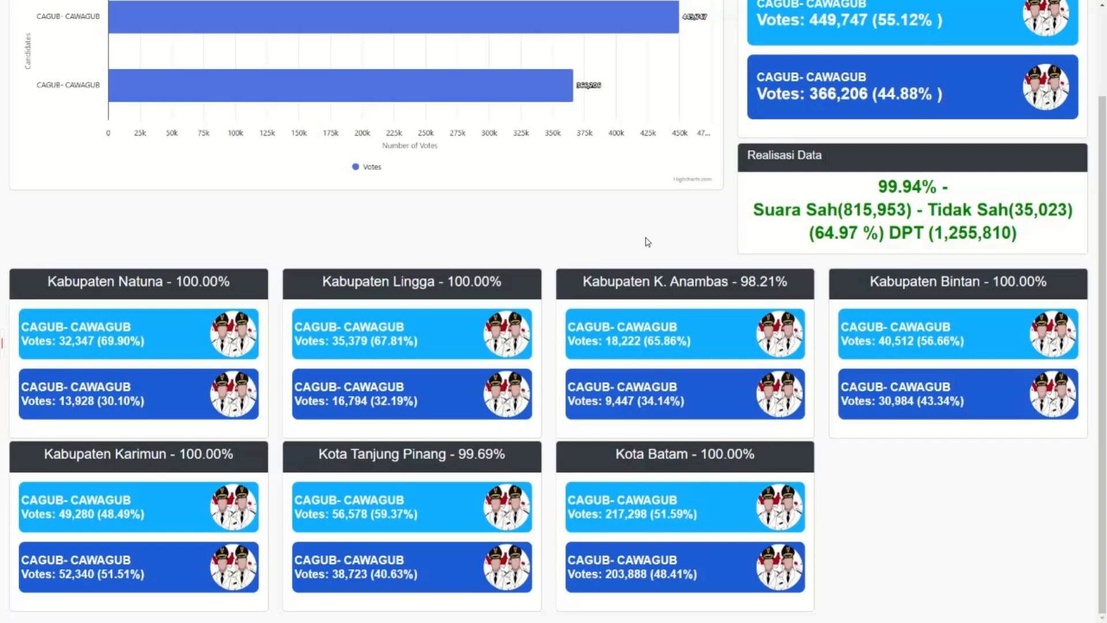
Return to the admin dashboard and review the navigation entries from Beranda and Data Dapil through Real Count, Setting and Logout.
{"action": "key", "text": "ctrl+Tab"}
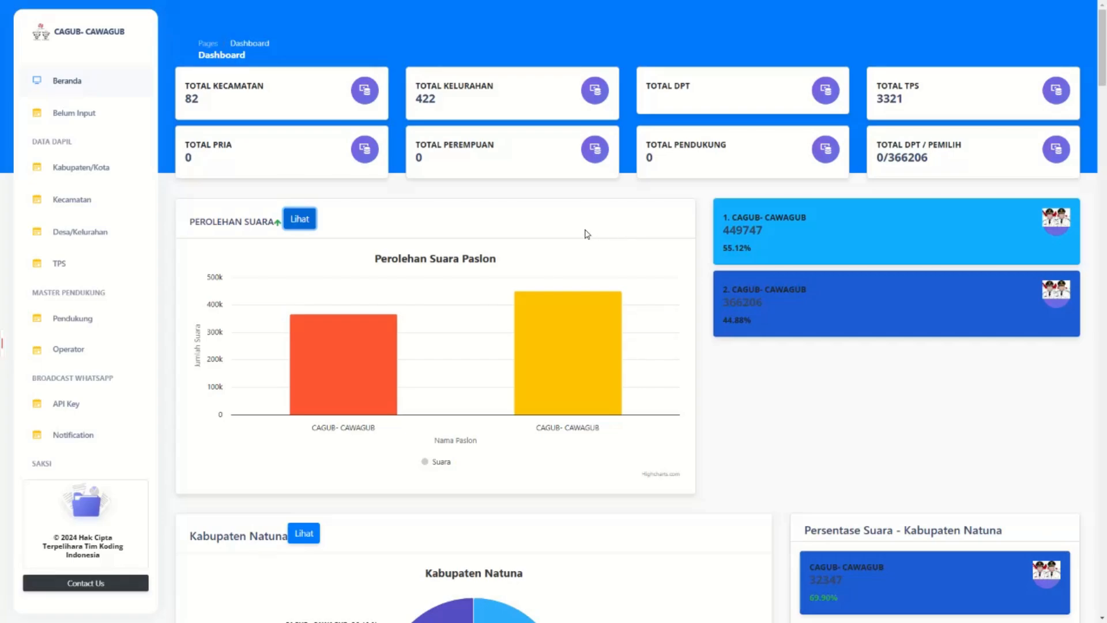
{"action": "scroll", "coordinate": [103, 341], "scroll_direction": "down", "scroll_amount": 2}
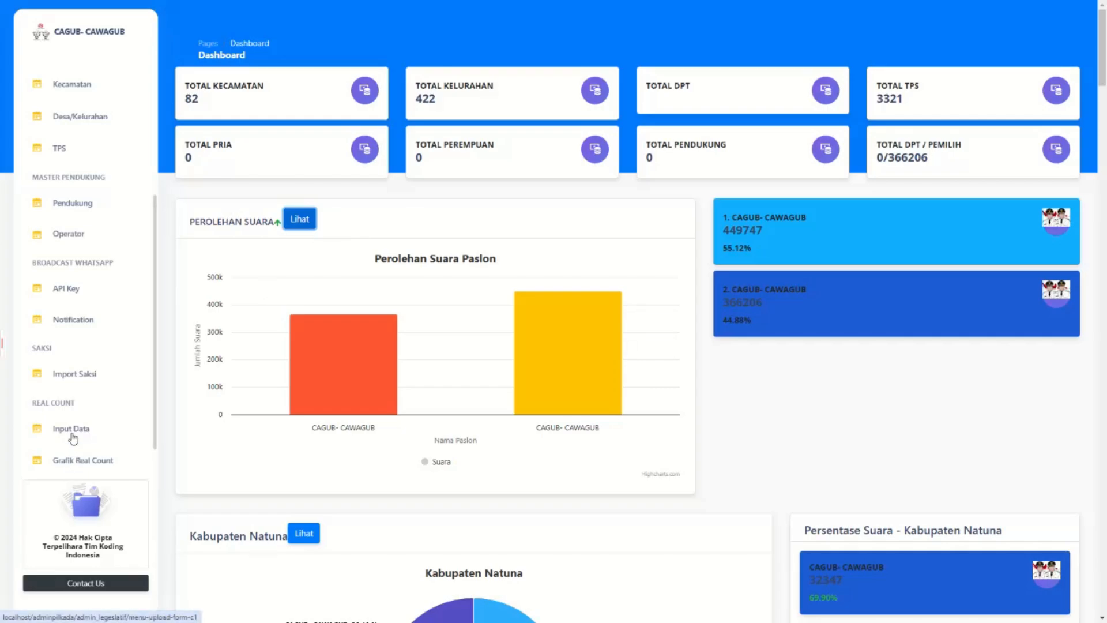
{"action": "scroll", "coordinate": [75, 438], "scroll_direction": "down", "scroll_amount": 3}
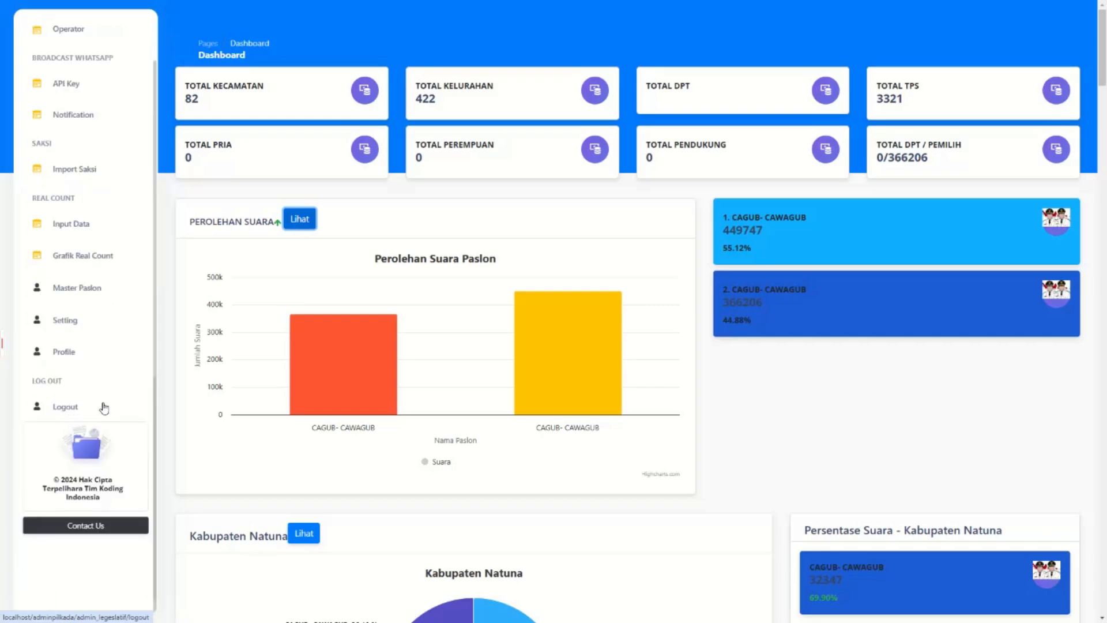
{"action": "scroll", "coordinate": [57, 346], "scroll_direction": "up", "scroll_amount": 3}
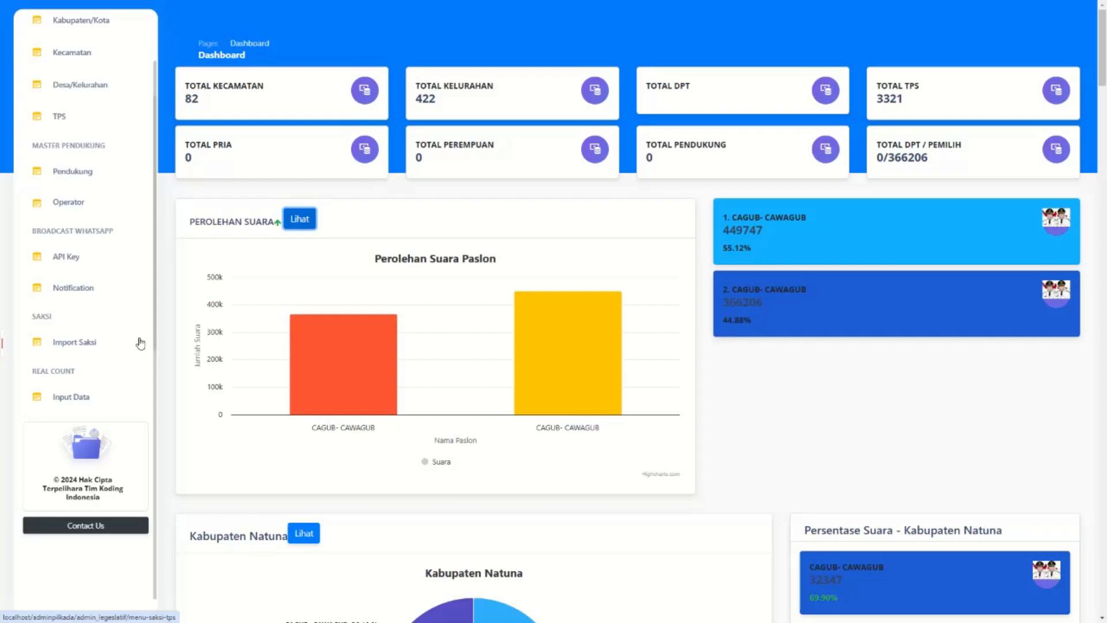
{"action": "scroll", "coordinate": [140, 344], "scroll_direction": "up", "scroll_amount": 3}
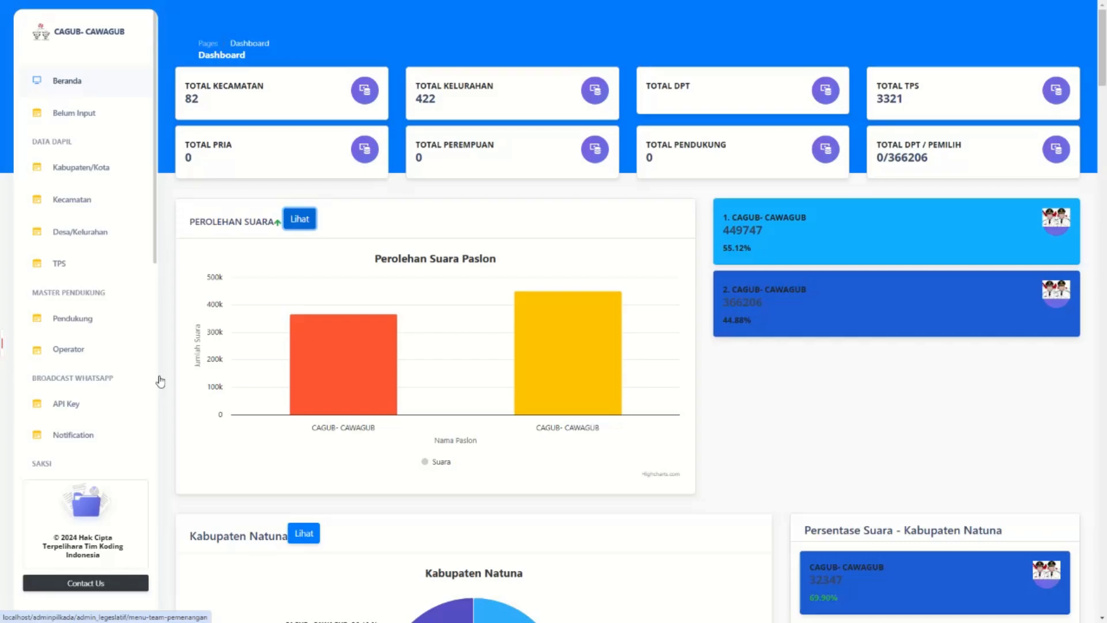
{"action": "scroll", "coordinate": [125, 335], "scroll_direction": "down", "scroll_amount": 4}
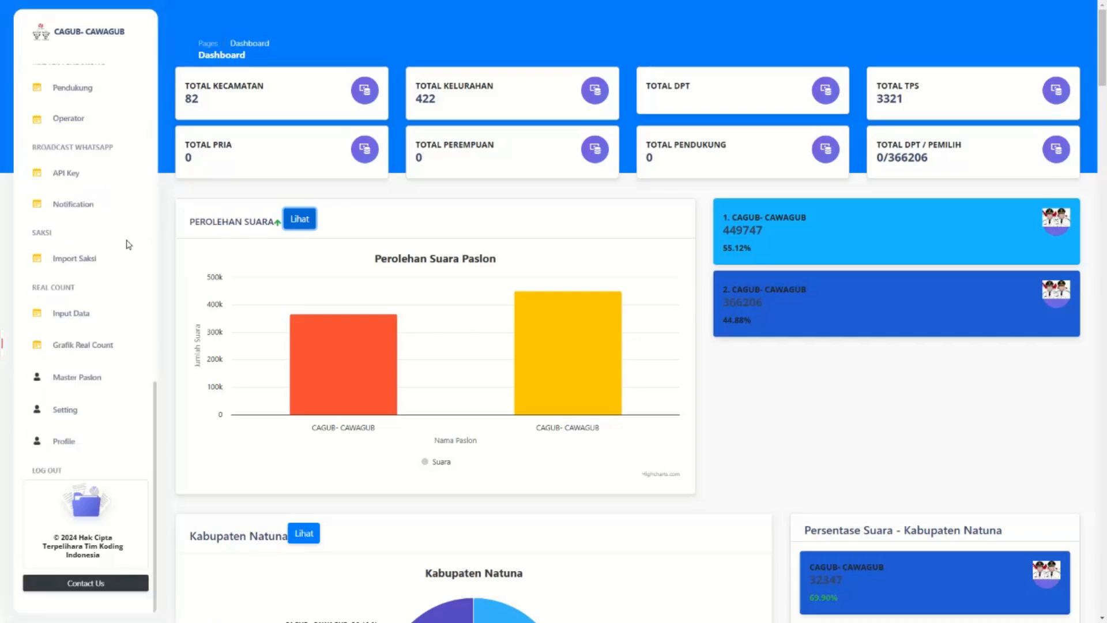
{"action": "scroll", "coordinate": [128, 248], "scroll_direction": "up", "scroll_amount": 2}
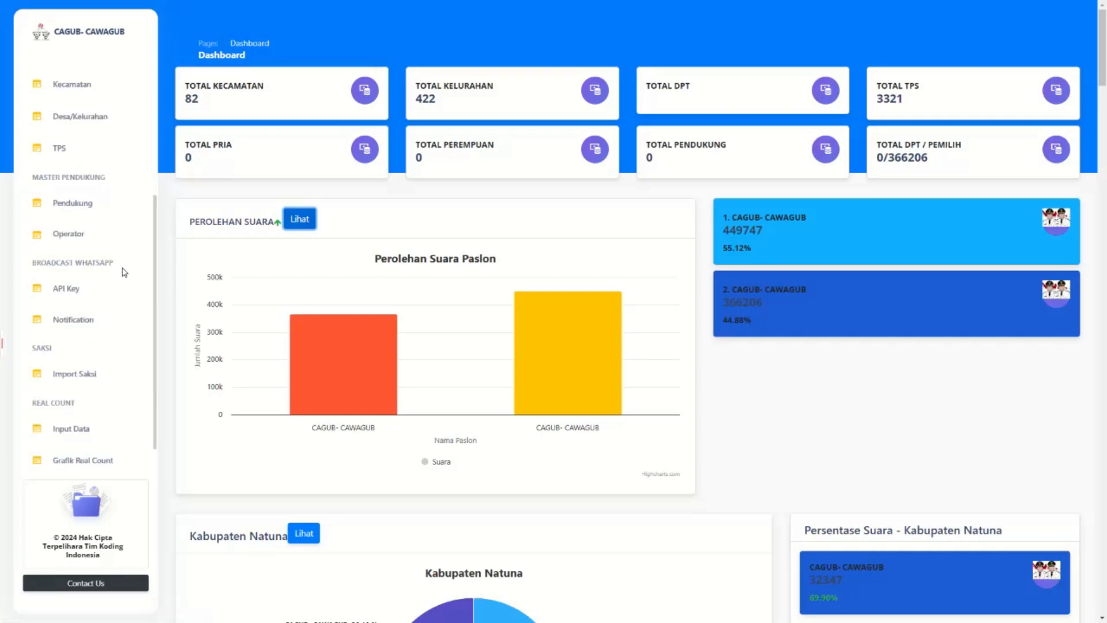
{"action": "scroll", "coordinate": [125, 267], "scroll_direction": "up", "scroll_amount": 2}
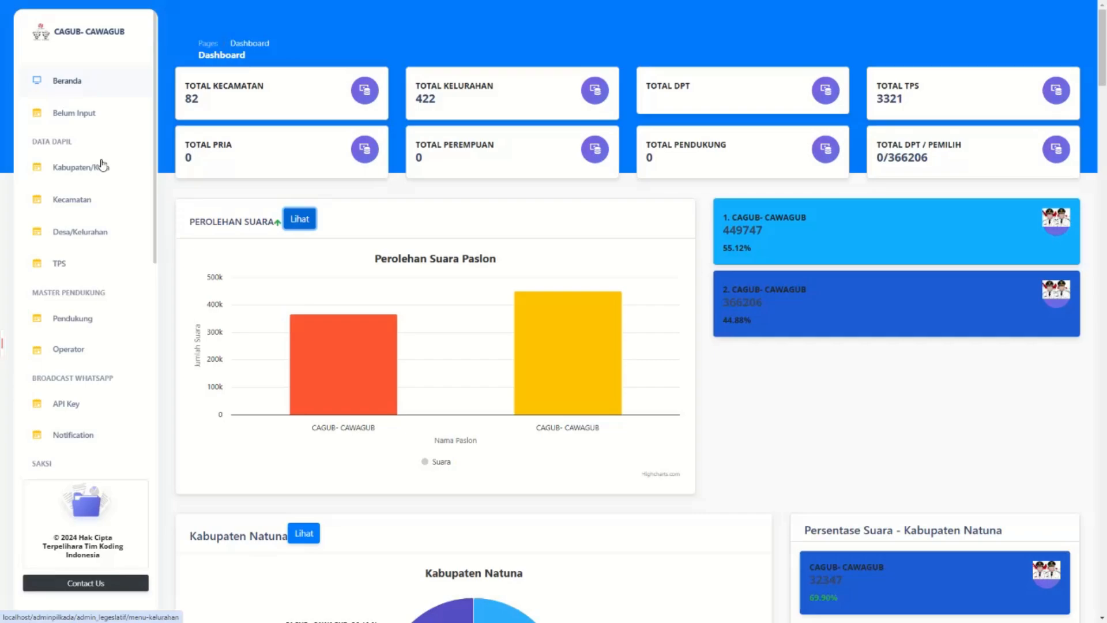
{"action": "scroll", "coordinate": [102, 166], "scroll_direction": "down", "scroll_amount": 2}
{"action": "scroll", "coordinate": [102, 167], "scroll_direction": "down", "scroll_amount": 2}
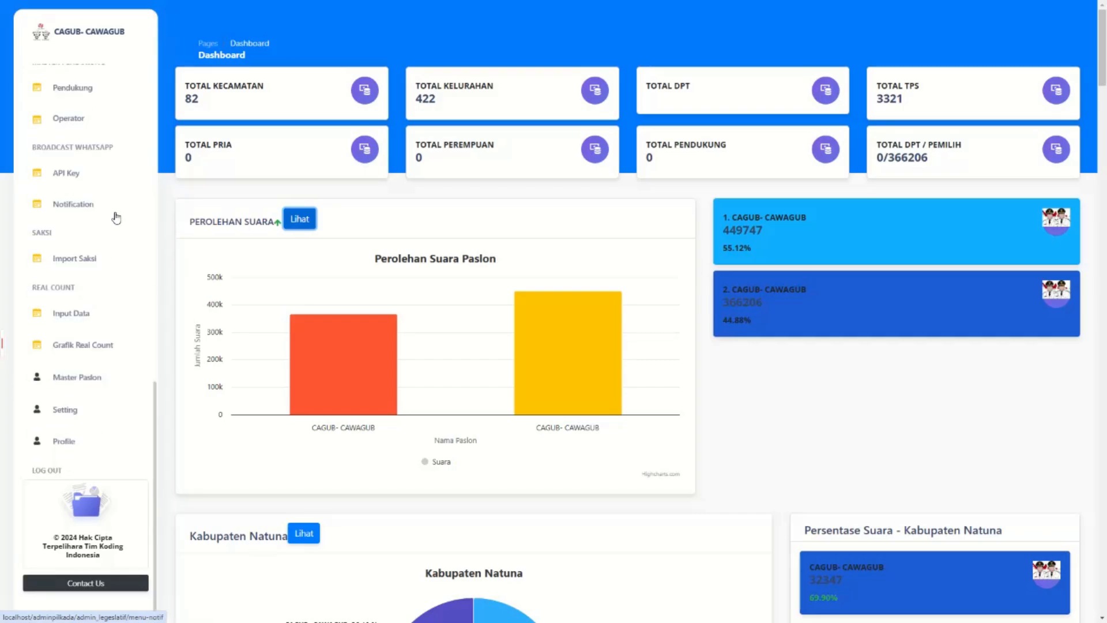
Review the dashboard's Kabupaten Natuna vote distribution and Perolehan Suara Paslon chart, along with the remaining navigation entries.
{"action": "scroll", "coordinate": [588, 312], "scroll_direction": "down", "scroll_amount": 8}
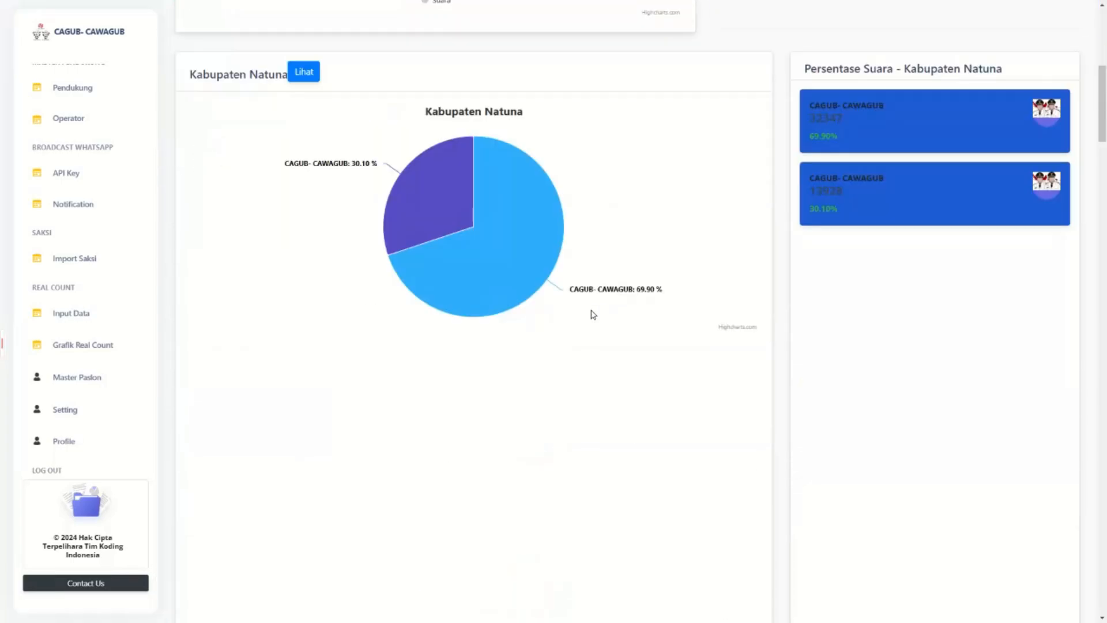
{"action": "scroll", "coordinate": [327, 234], "scroll_direction": "up", "scroll_amount": 3}
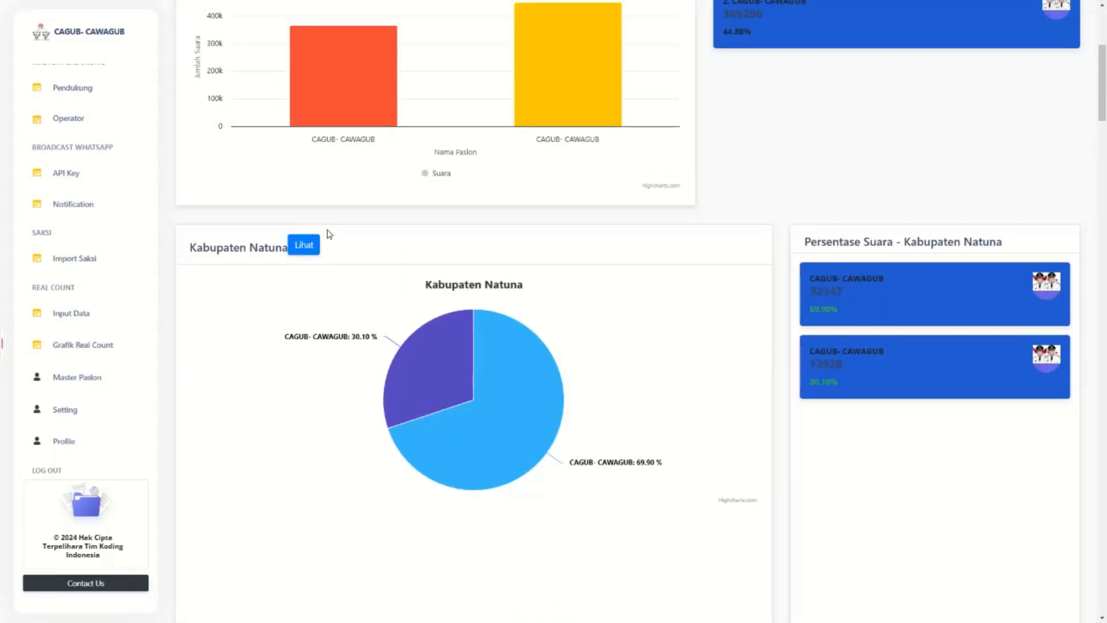
{"action": "scroll", "coordinate": [329, 234], "scroll_direction": "up", "scroll_amount": 3}
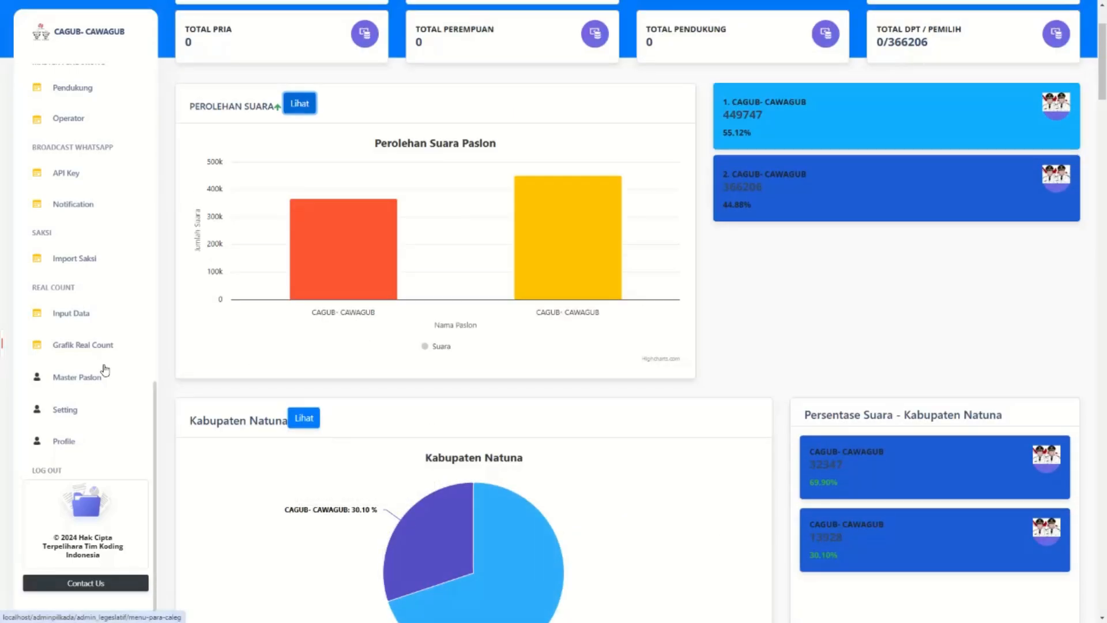
{"action": "scroll", "coordinate": [104, 368], "scroll_direction": "down", "scroll_amount": 2}
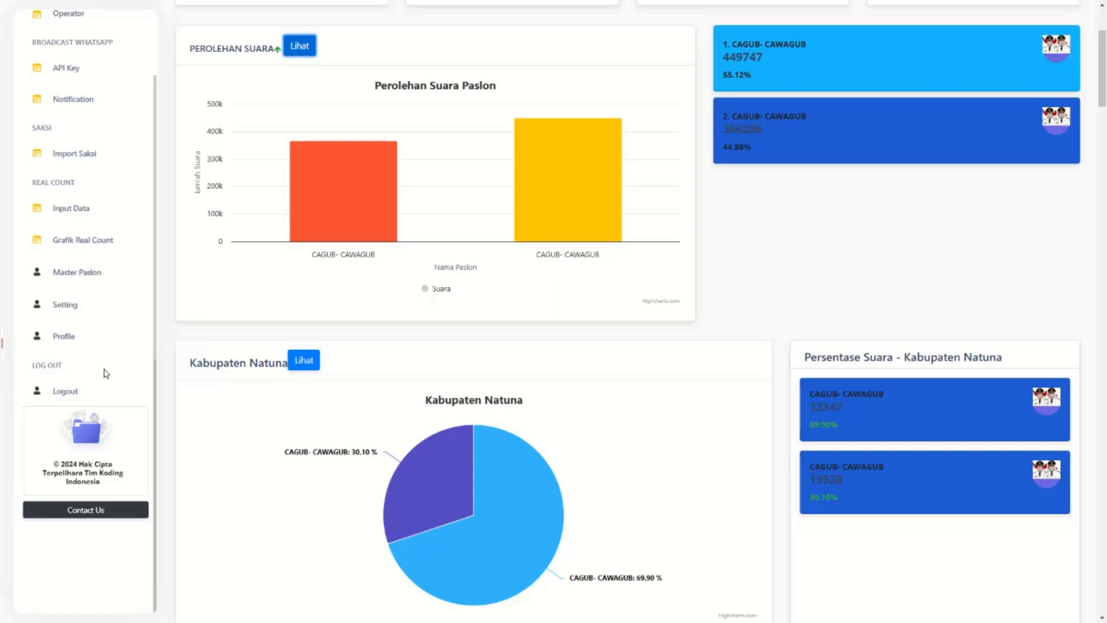
{"action": "scroll", "coordinate": [102, 381], "scroll_direction": "up", "scroll_amount": 3}
{"action": "scroll", "coordinate": [110, 369], "scroll_direction": "up", "scroll_amount": 1}
{"action": "scroll", "coordinate": [165, 279], "scroll_direction": "up", "scroll_amount": 3}
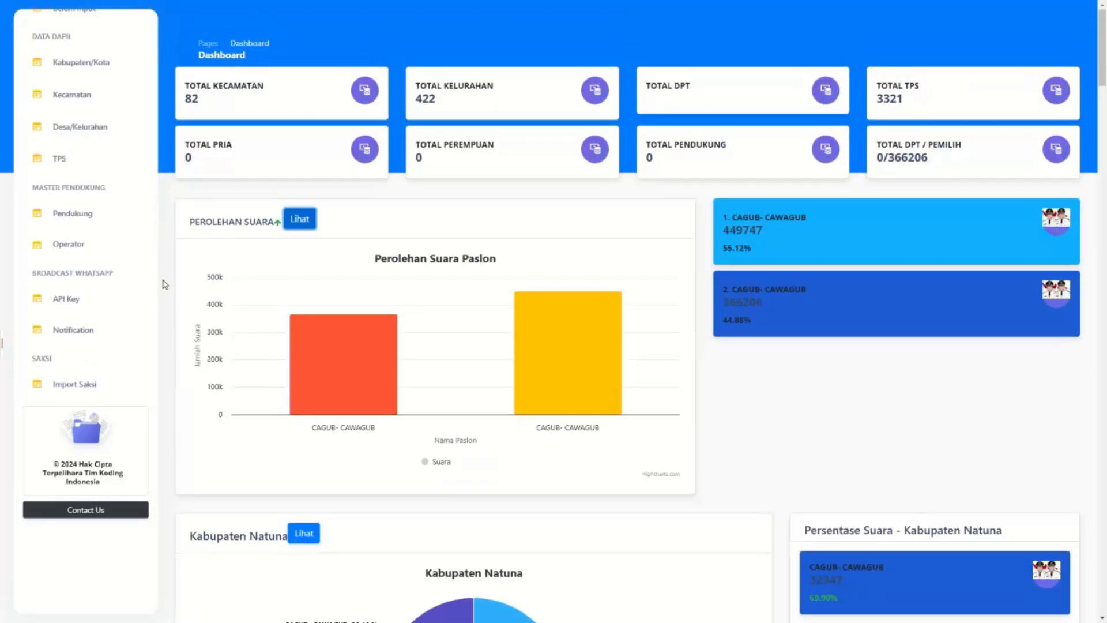
Return to the detailed overall results page and view the regional cards and candidate totals.
{"action": "mouse_move", "coordinate": [313, 332]}
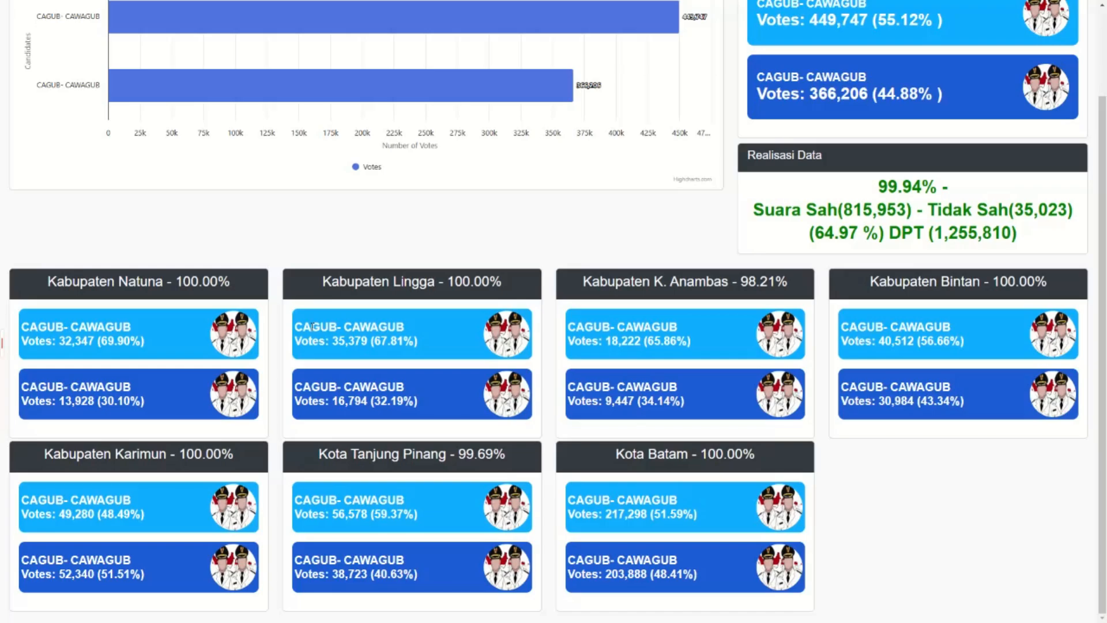
{"action": "scroll", "coordinate": [312, 328], "scroll_direction": "up", "scroll_amount": 2}
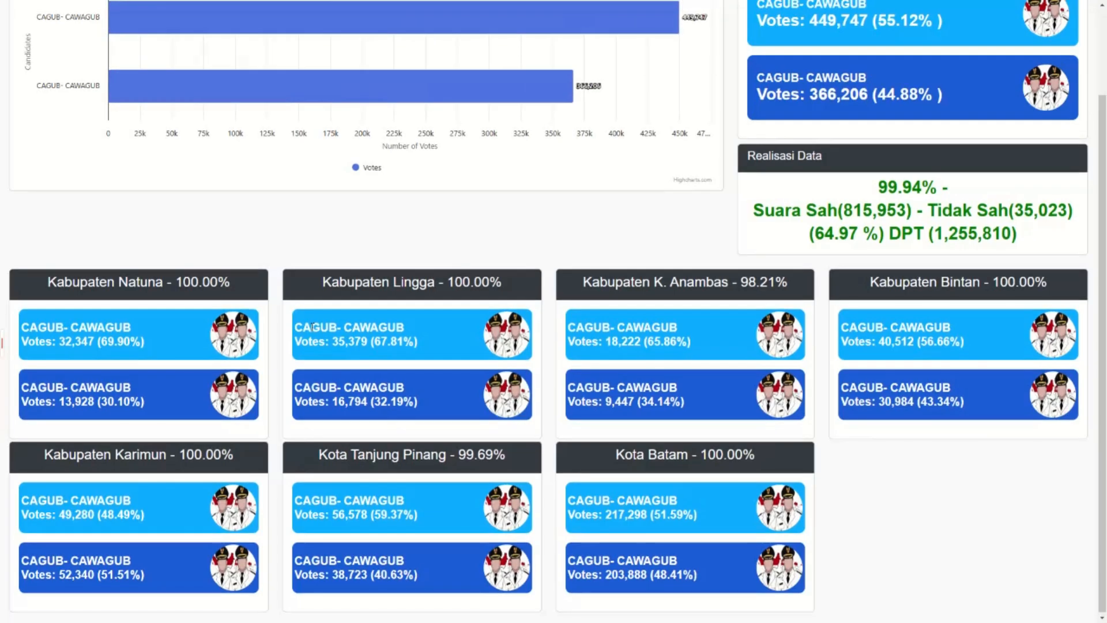